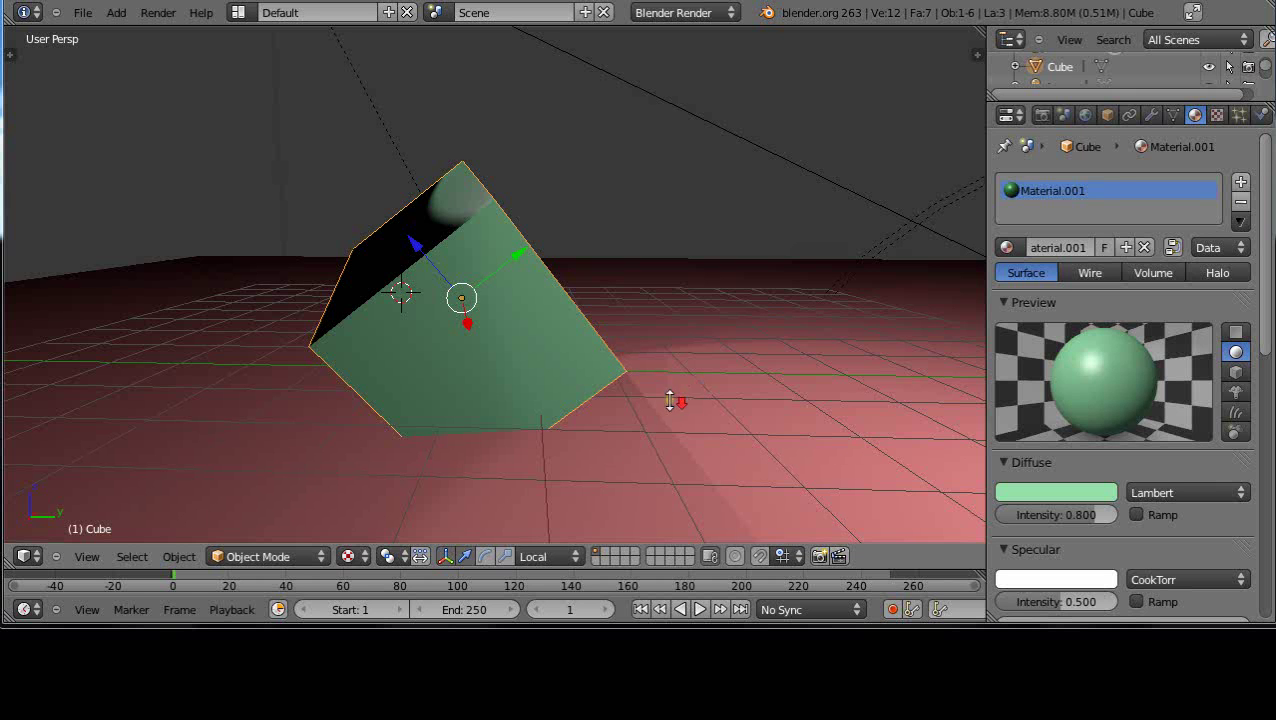
- Place the 3D cursor on the red floor at the green cube's lower edge
{"action": "left_click", "coordinate": [577, 387]}
{"action": "scroll", "coordinate": [548, 376], "scroll_direction": "down", "scroll_amount": 5}
{"action": "scroll", "coordinate": [548, 376], "scroll_direction": "up", "scroll_amount": 3}
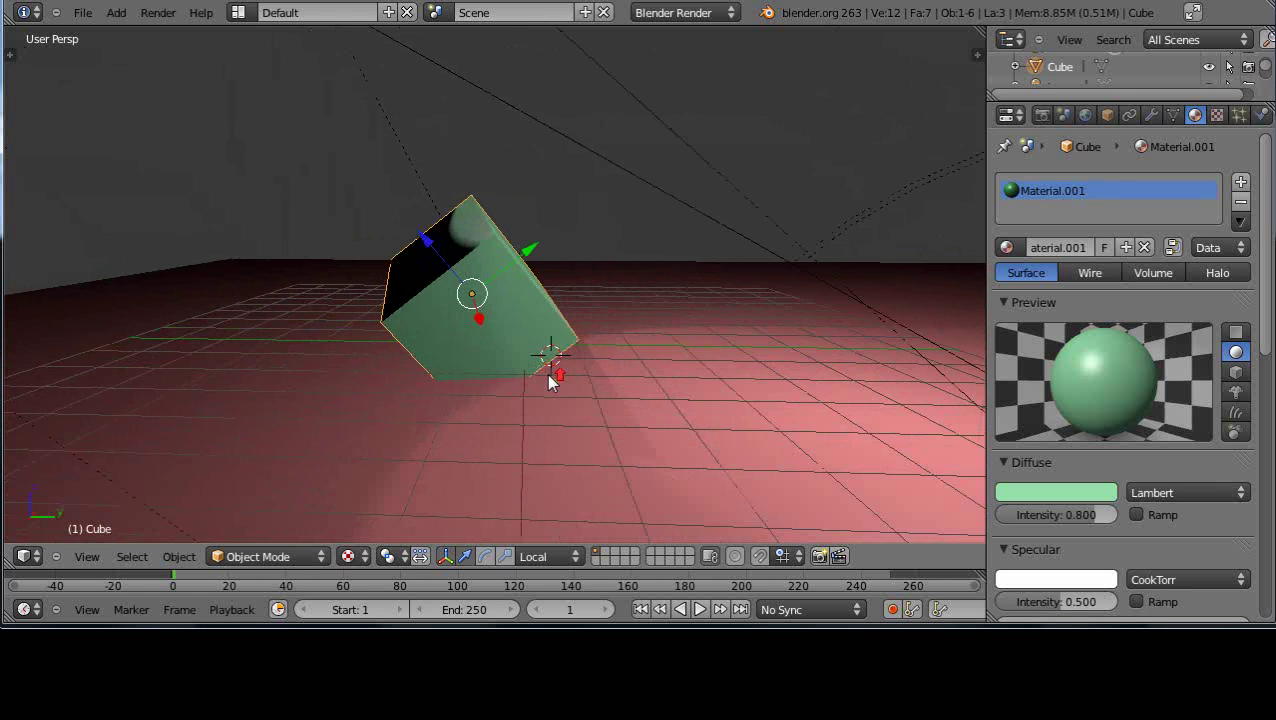
- Set the 3D cursor right of the cube and add a cone mesh there
{"action": "left_click", "coordinate": [768, 303]}
{"action": "key", "text": "shift+a"}
{"action": "mouse_move", "coordinate": [527, 333]}
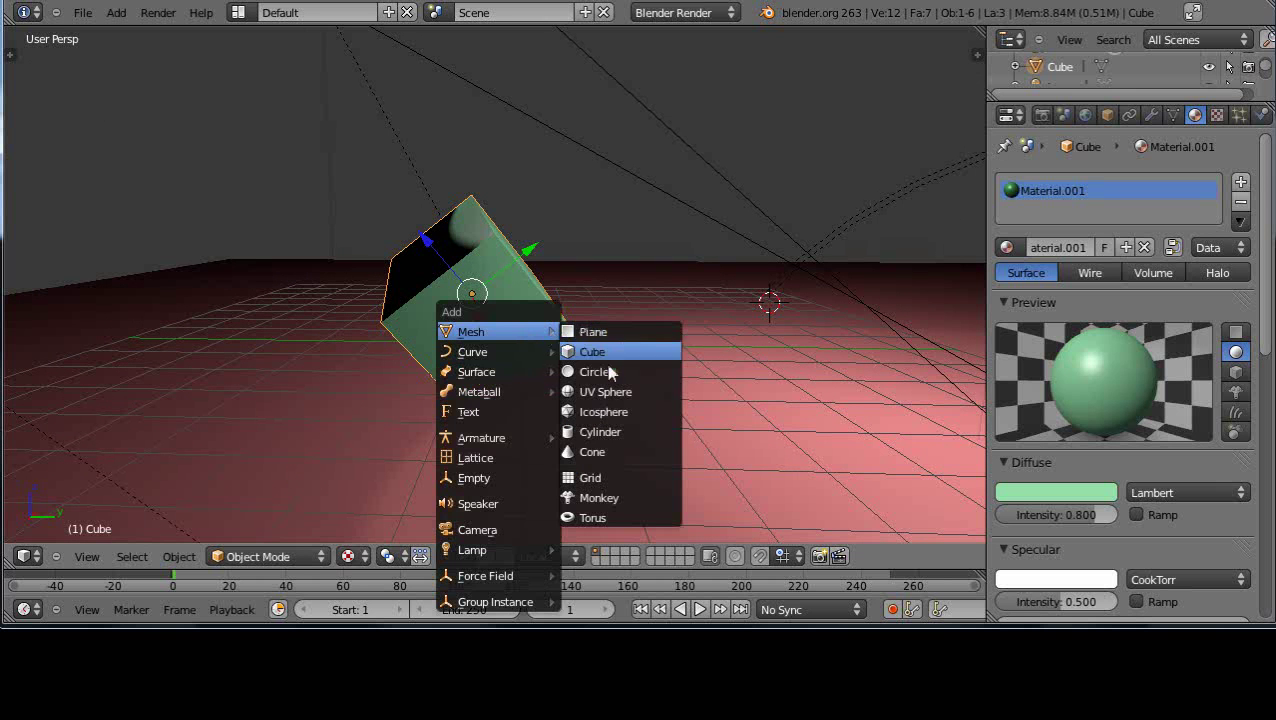
{"action": "left_click", "coordinate": [592, 452]}
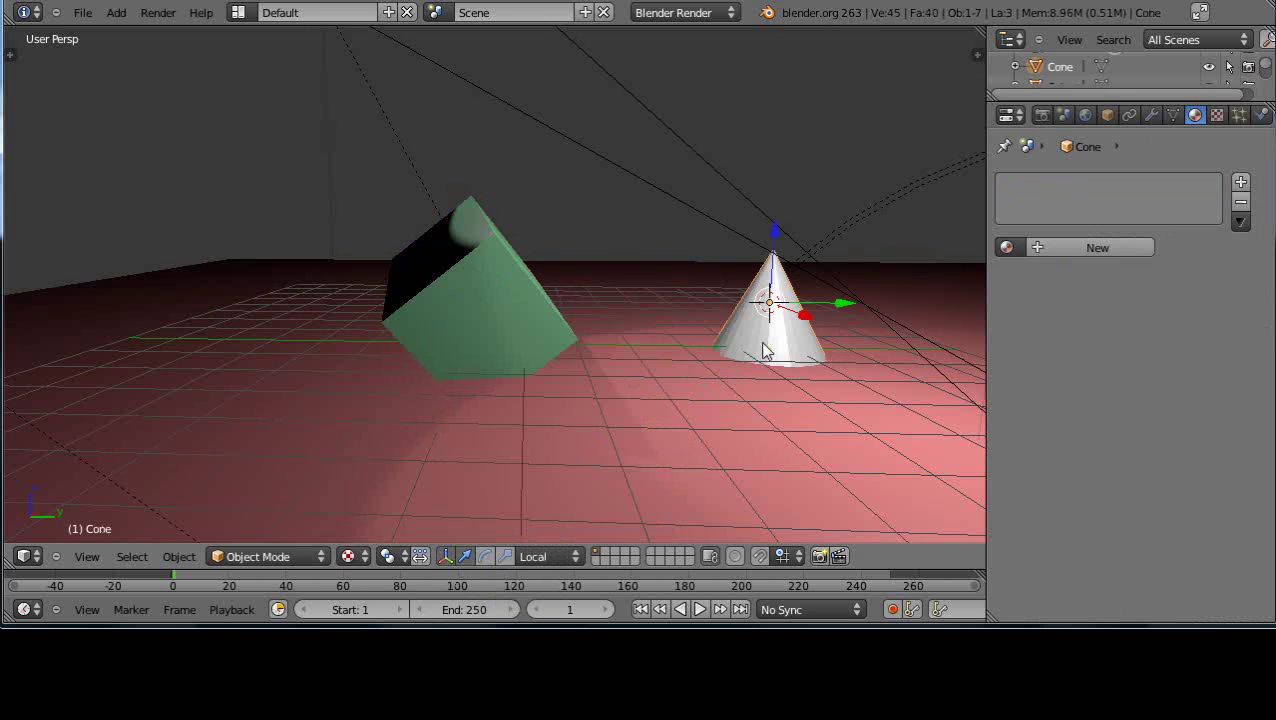
- Give the cone a new purple diffuse material named purplecolor
{"action": "left_click", "coordinate": [1071, 249]}
{"action": "left_click", "coordinate": [1064, 491]}
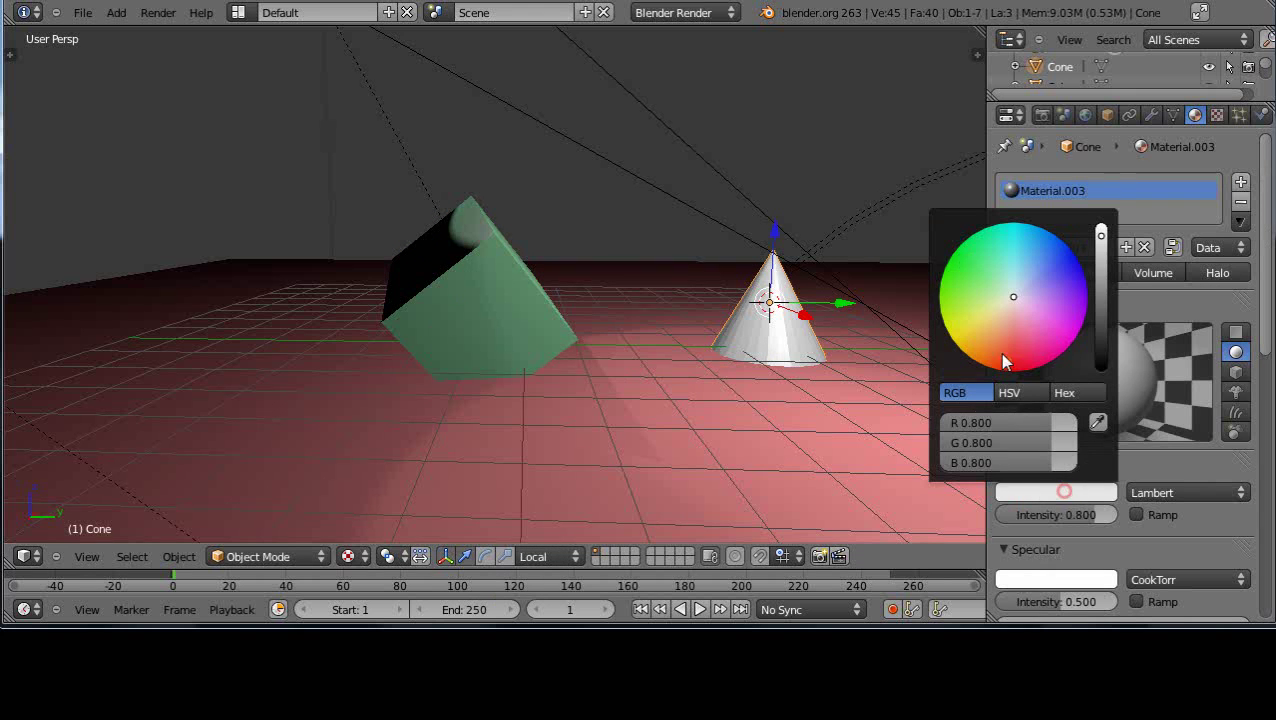
{"action": "left_click", "coordinate": [1004, 352]}
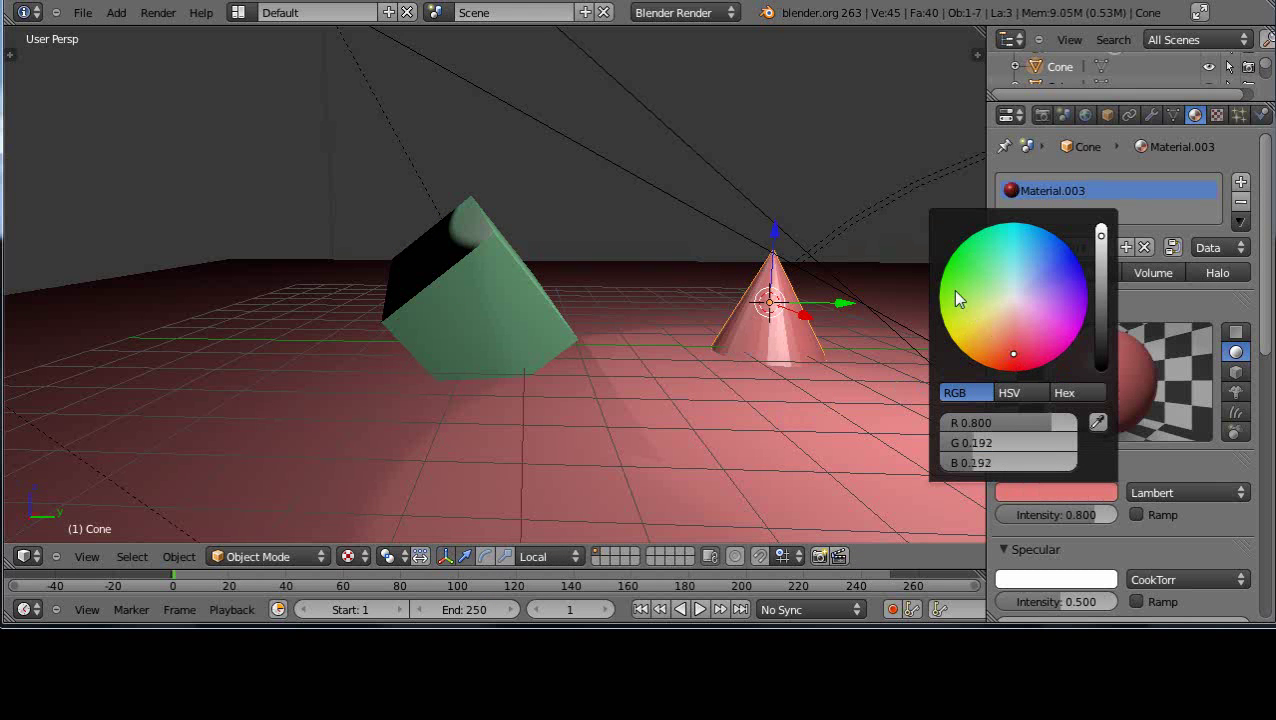
{"action": "left_click", "coordinate": [1060, 277]}
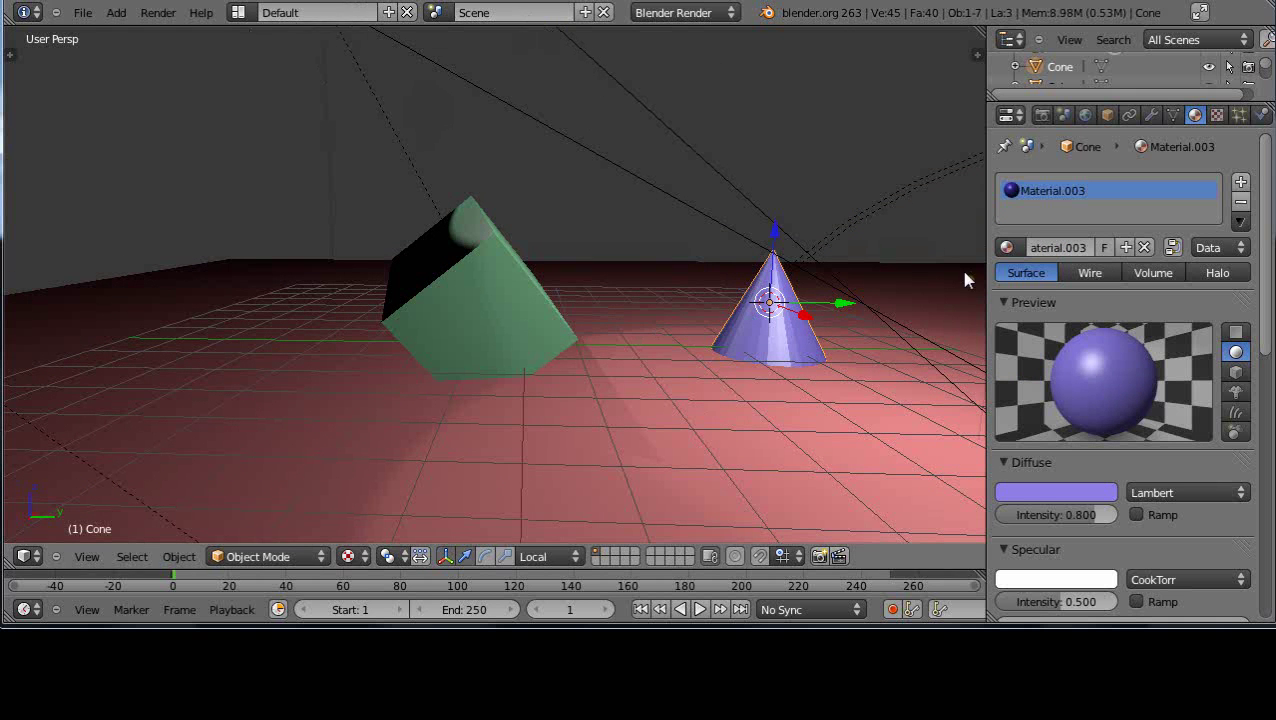
{"action": "left_click", "coordinate": [1066, 247]}
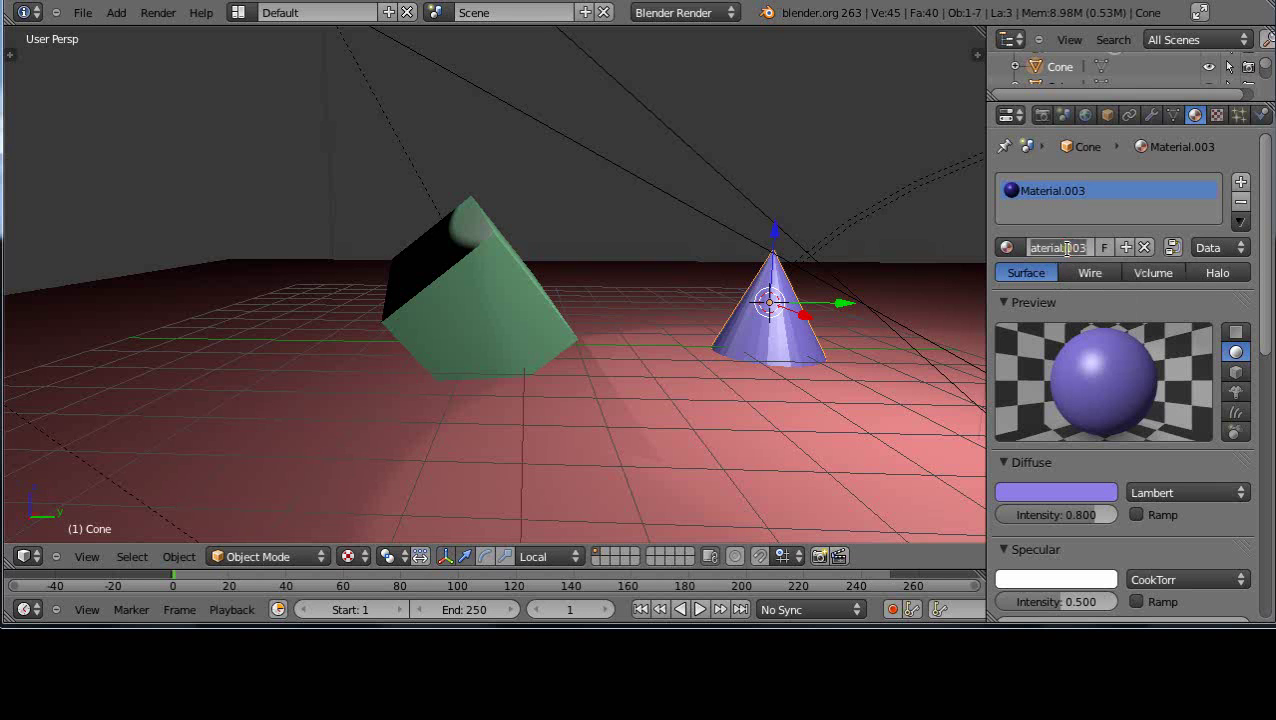
{"action": "type", "text": "purp"}
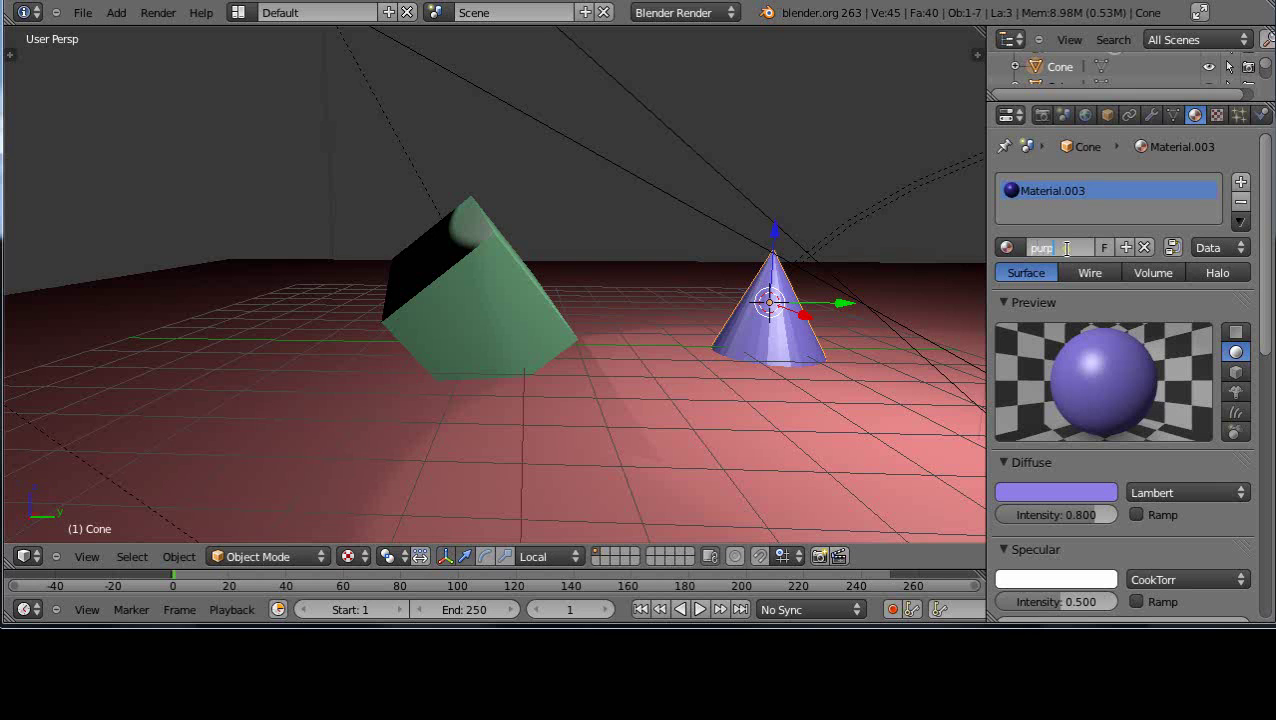
{"action": "type", "text": "lecolor"}
{"action": "key", "text": "Return"}
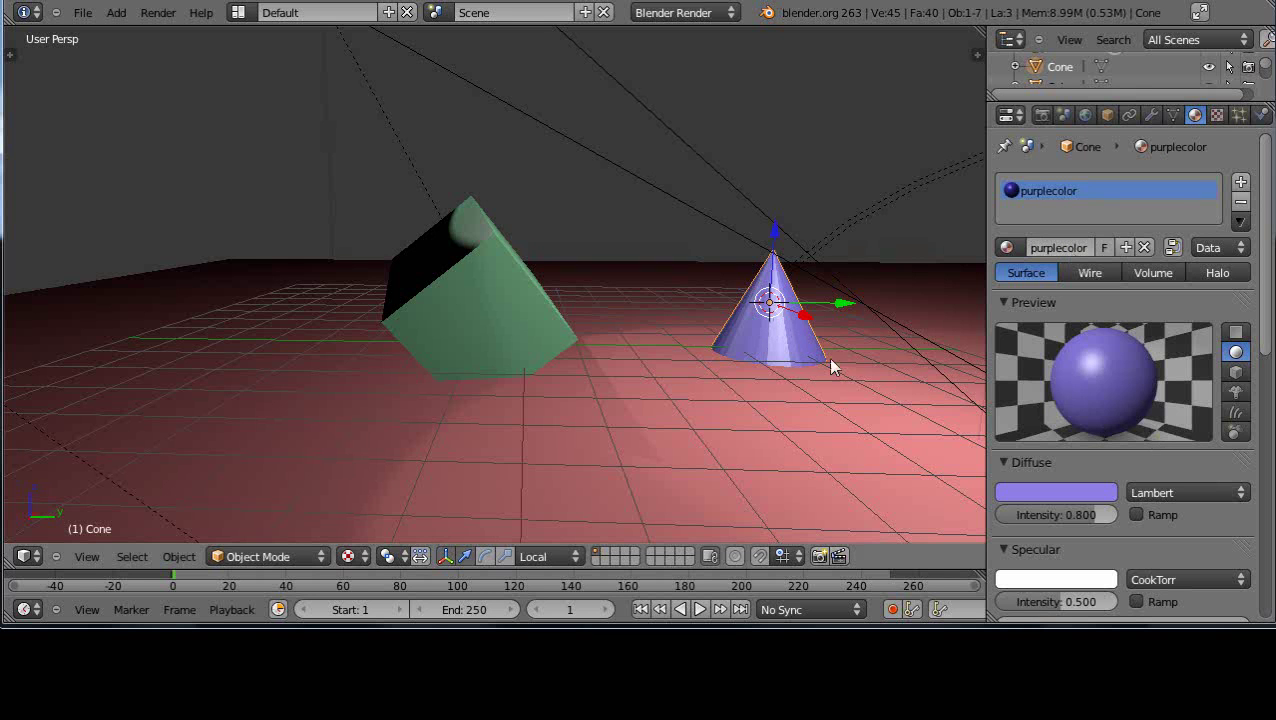
- Rename the cone object to Mark'scone in the properties sidebar
{"action": "key", "text": "n"}
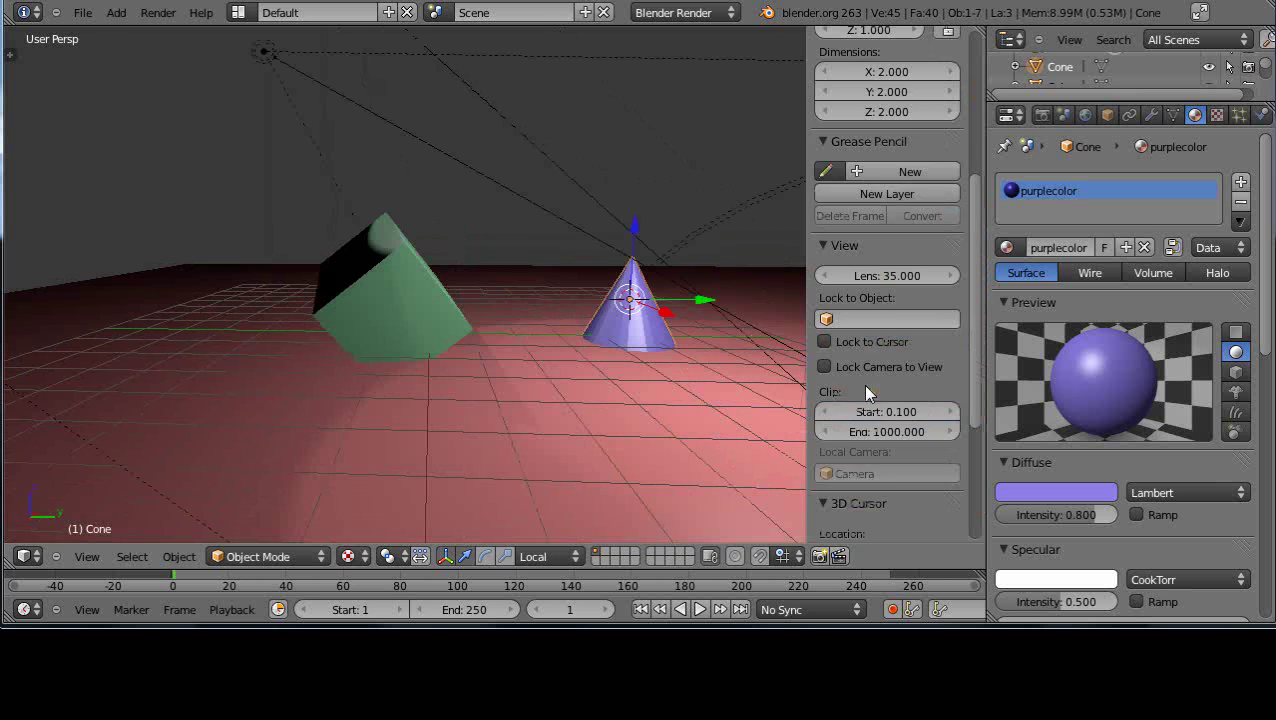
{"action": "scroll", "coordinate": [866, 365], "scroll_direction": "down", "scroll_amount": 4}
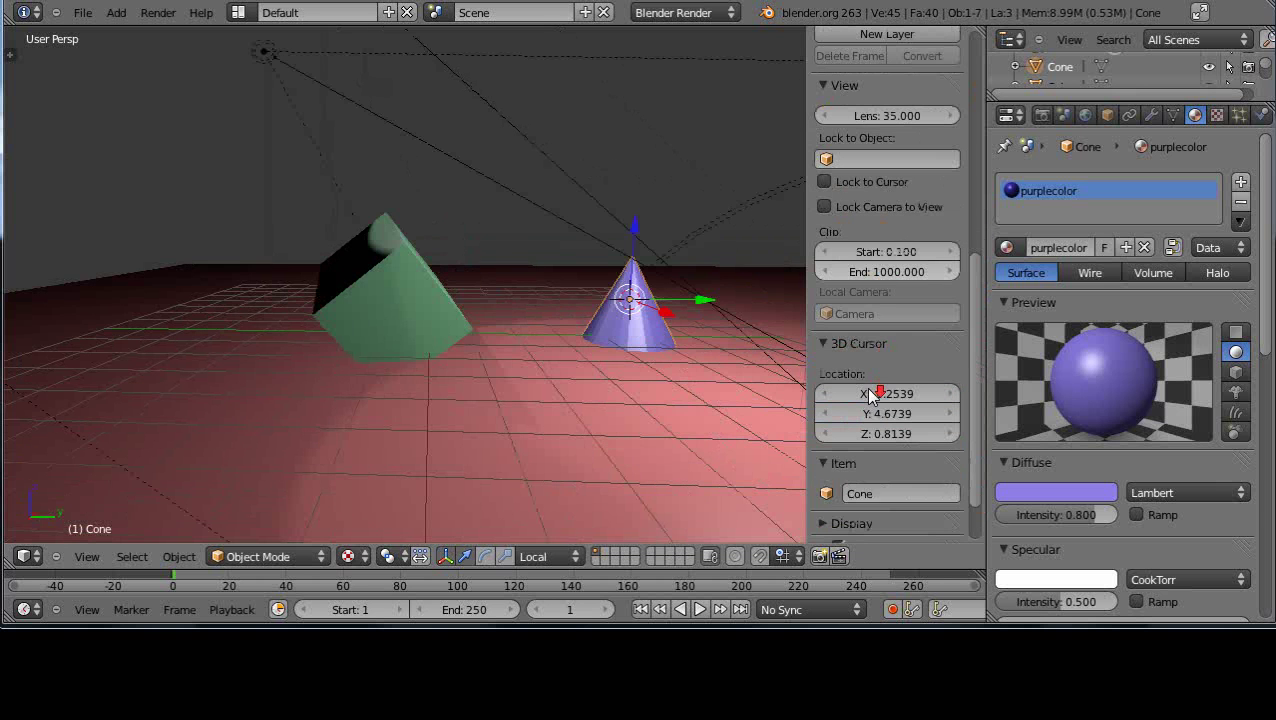
{"action": "left_click", "coordinate": [877, 495]}
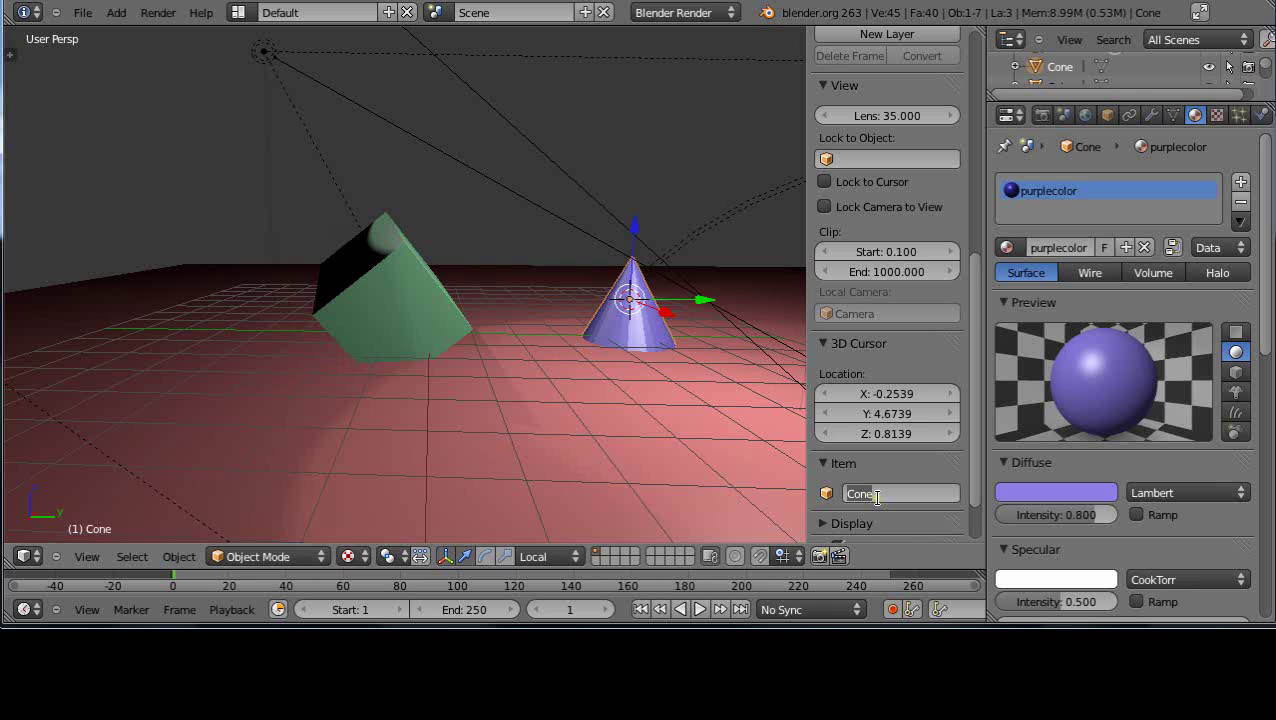
{"action": "type", "text": "Mark'scone"}
{"action": "key", "text": "Return"}
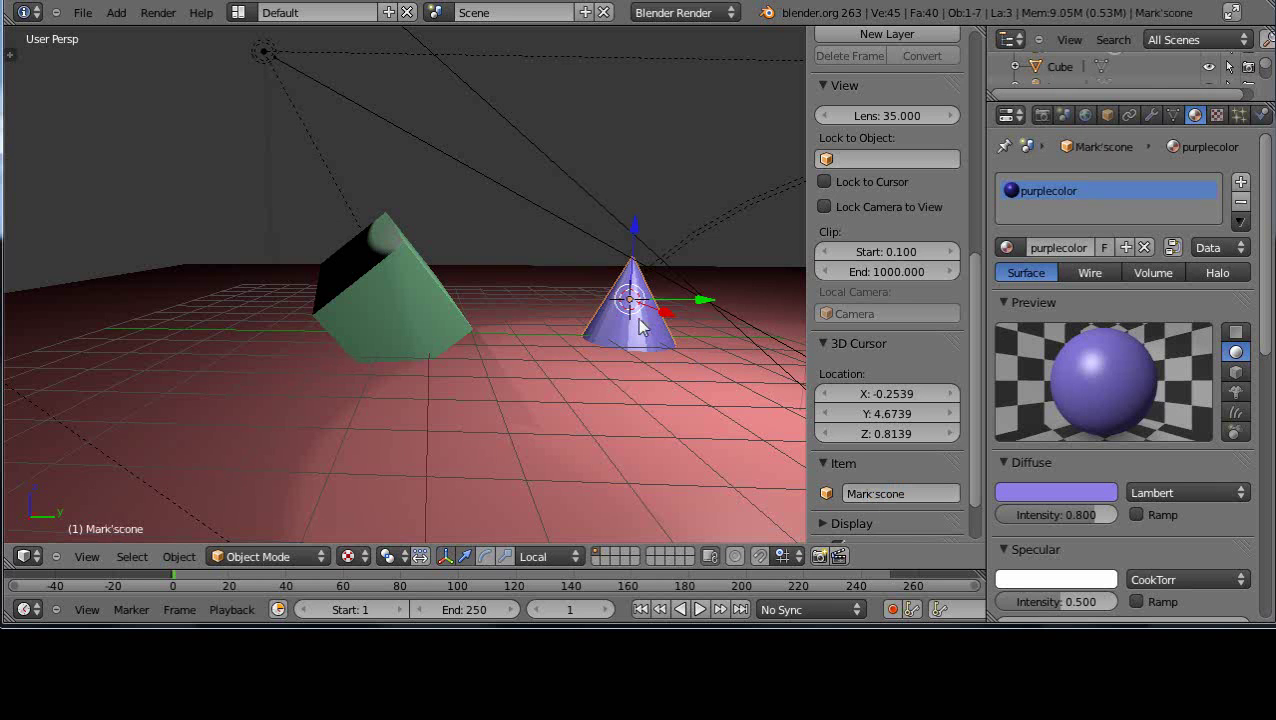
- Set the 3D cursor on the floor under the cone and rename the scene to Main Scene
{"action": "left_click", "coordinate": [636, 360]}
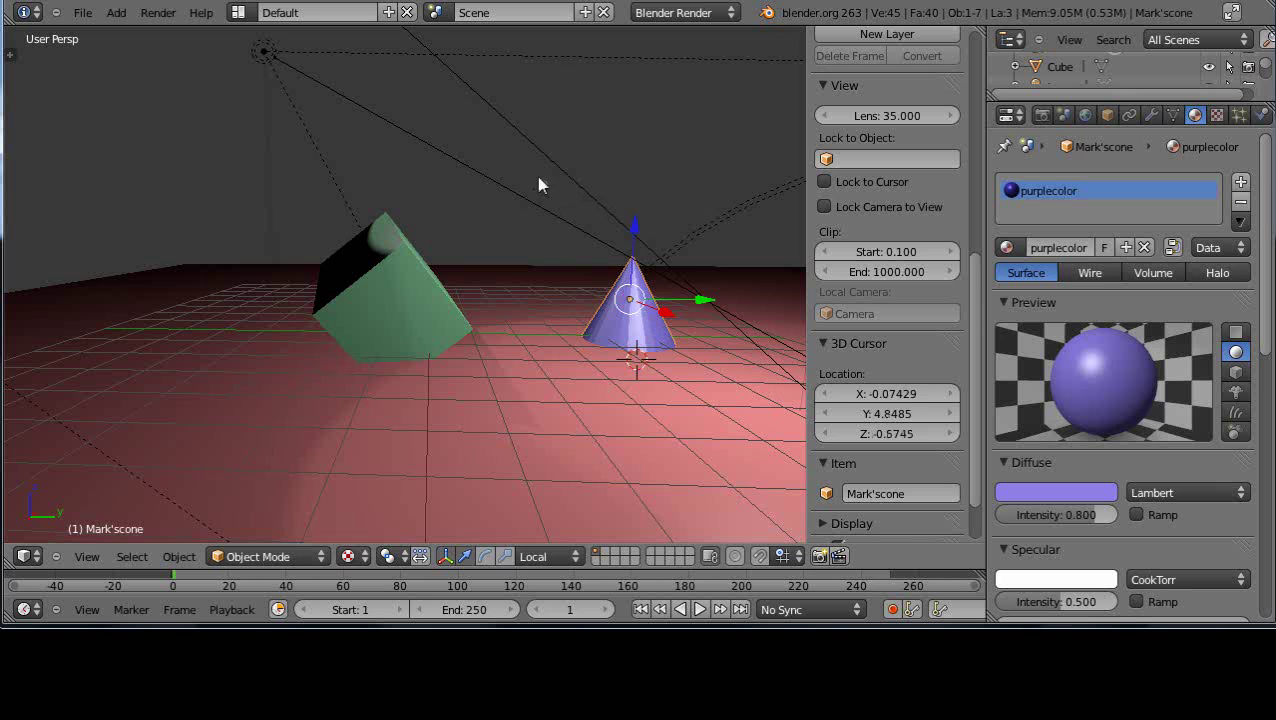
{"action": "left_click", "coordinate": [473, 17]}
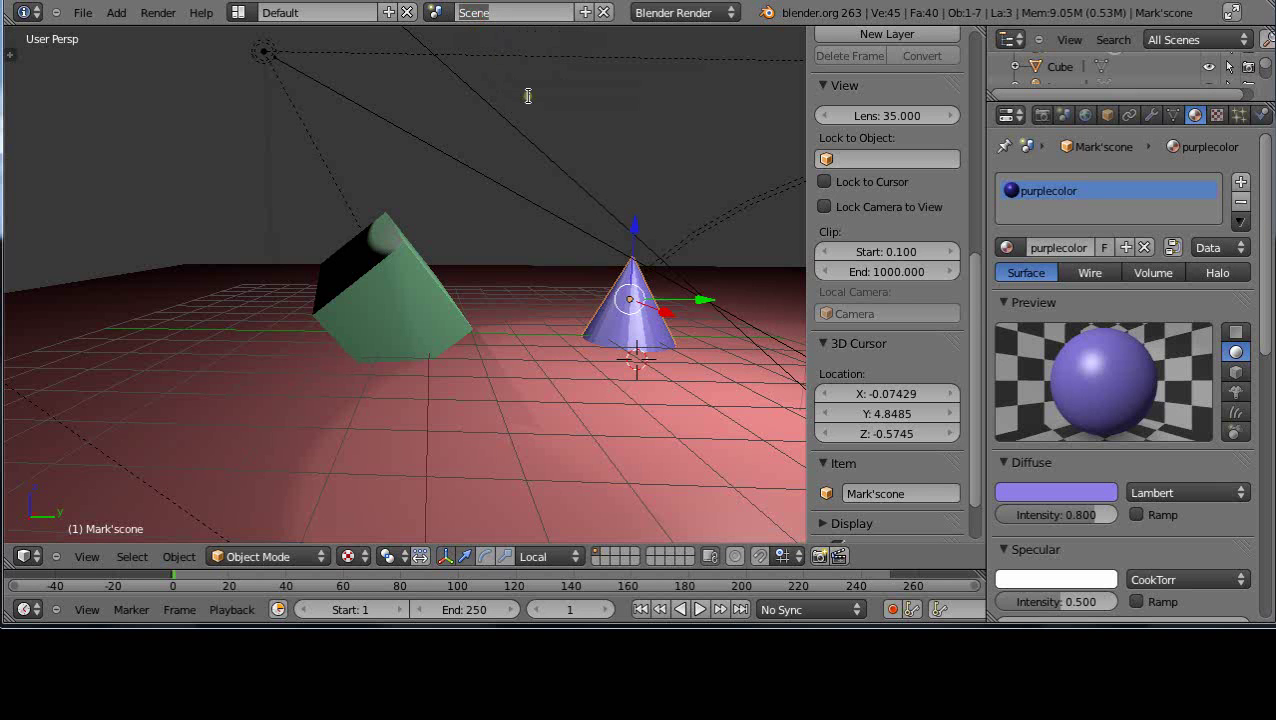
{"action": "type", "text": "Main Scene"}
{"action": "key", "text": "Return"}
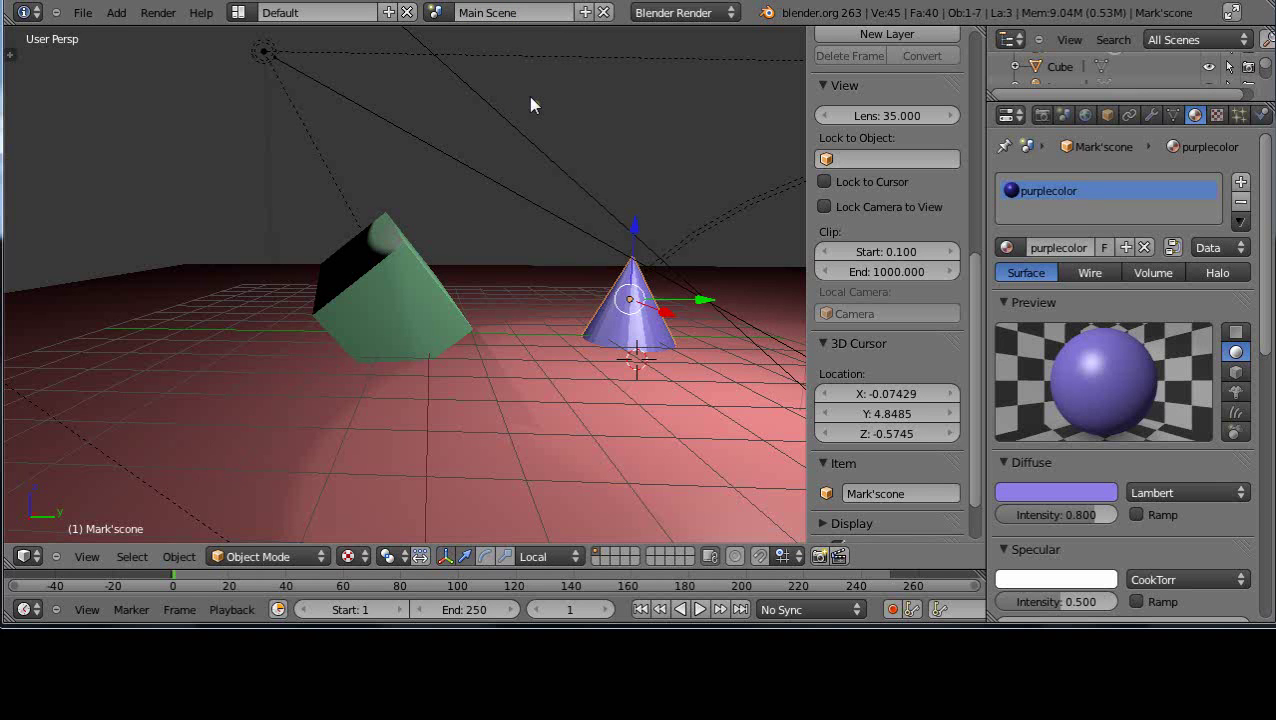
- Close the sidebar, select the camera, then add the Mark'scone cone to the selection
{"action": "middle_click_drag", "start_coordinate": [584, 322], "coordinate": [833, 350]}
{"action": "key", "text": "n"}
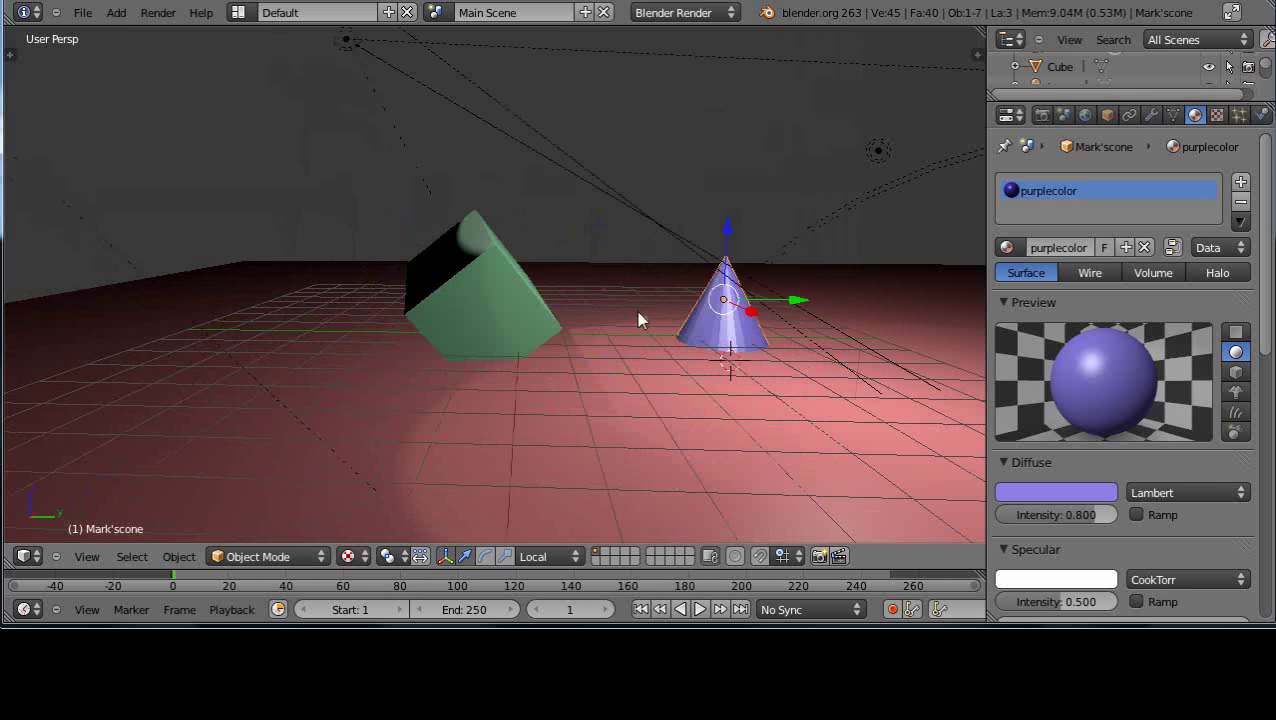
{"action": "scroll", "coordinate": [591, 316], "scroll_direction": "down", "scroll_amount": 5}
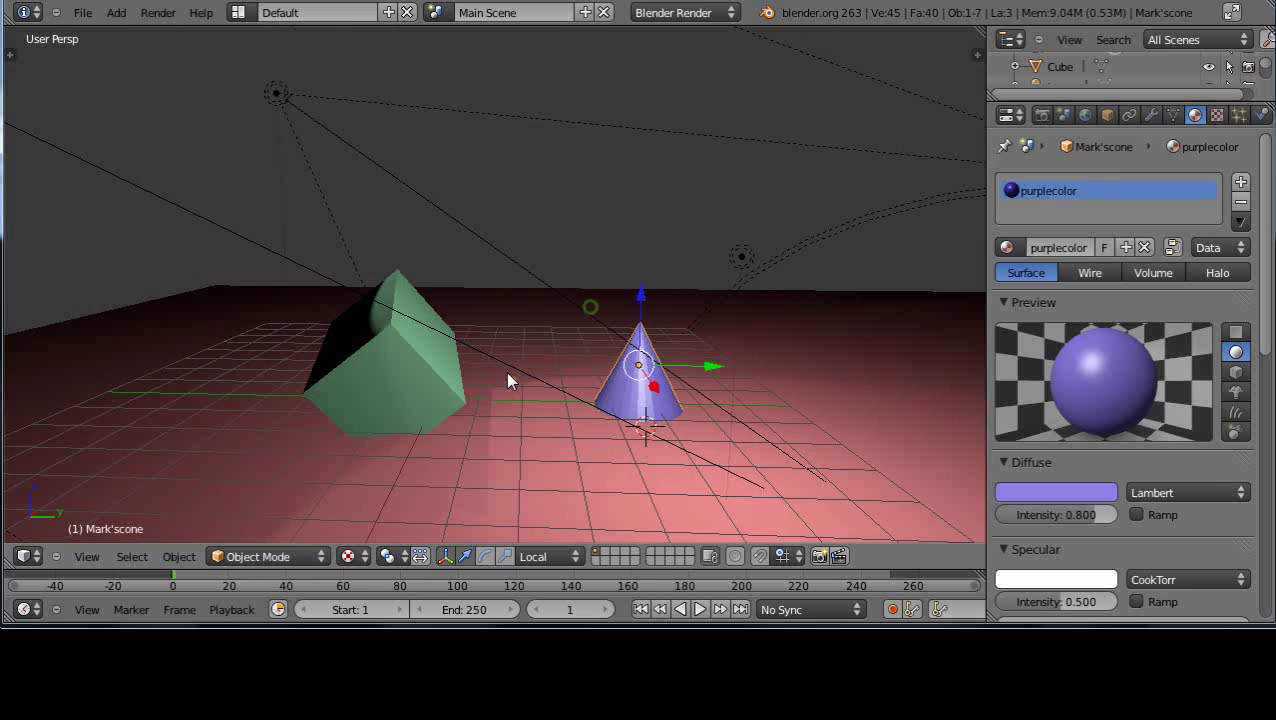
{"action": "right_click", "coordinate": [276, 254]}
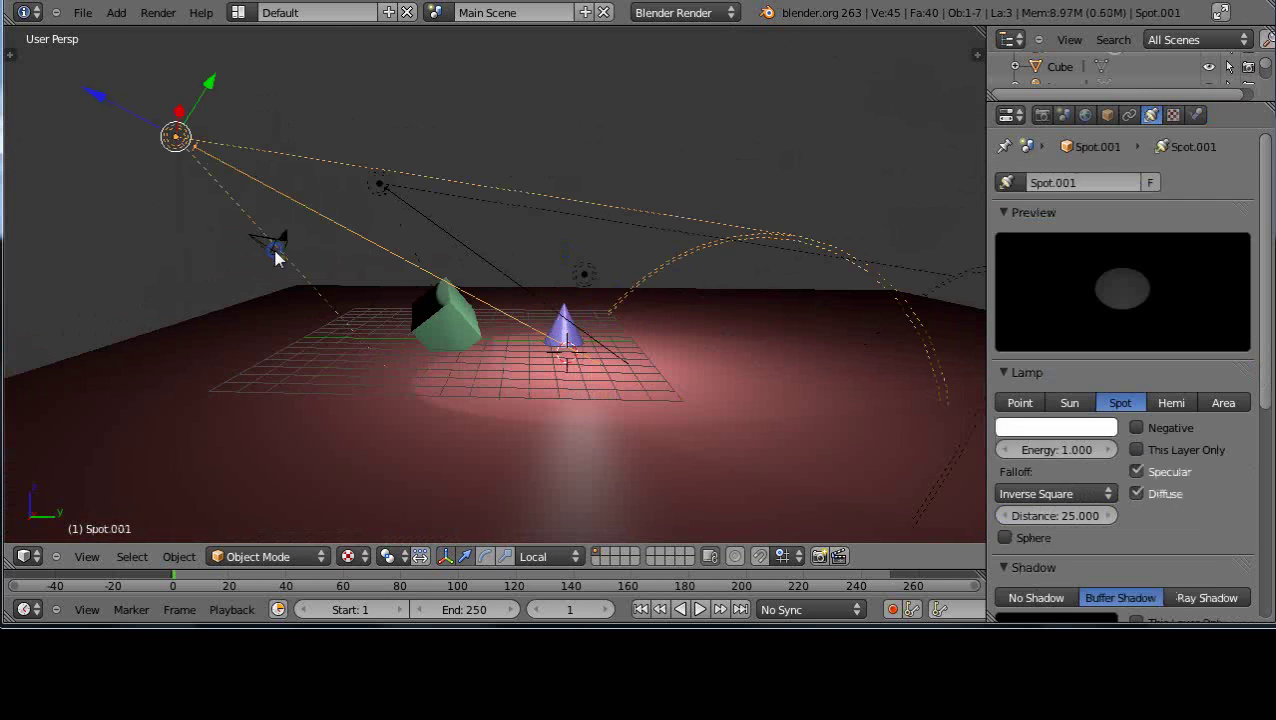
{"action": "right_click", "coordinate": [279, 250]}
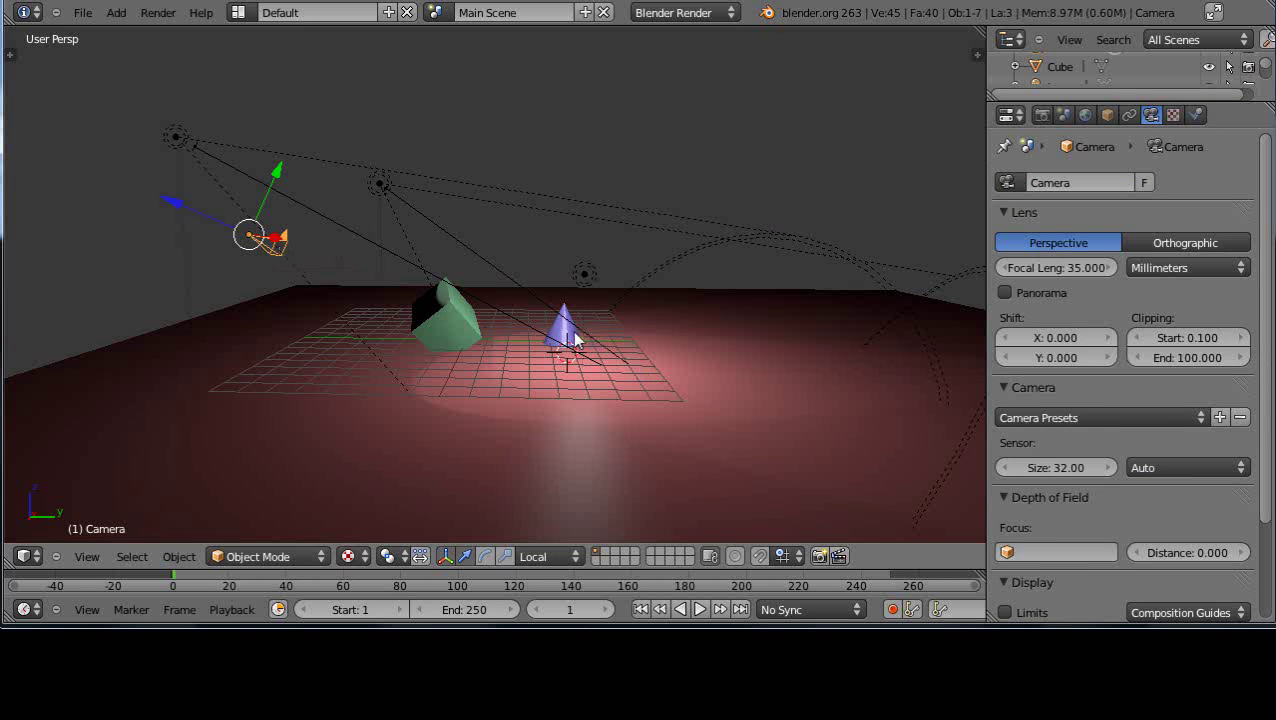
{"action": "right_click", "coordinate": [567, 338]}
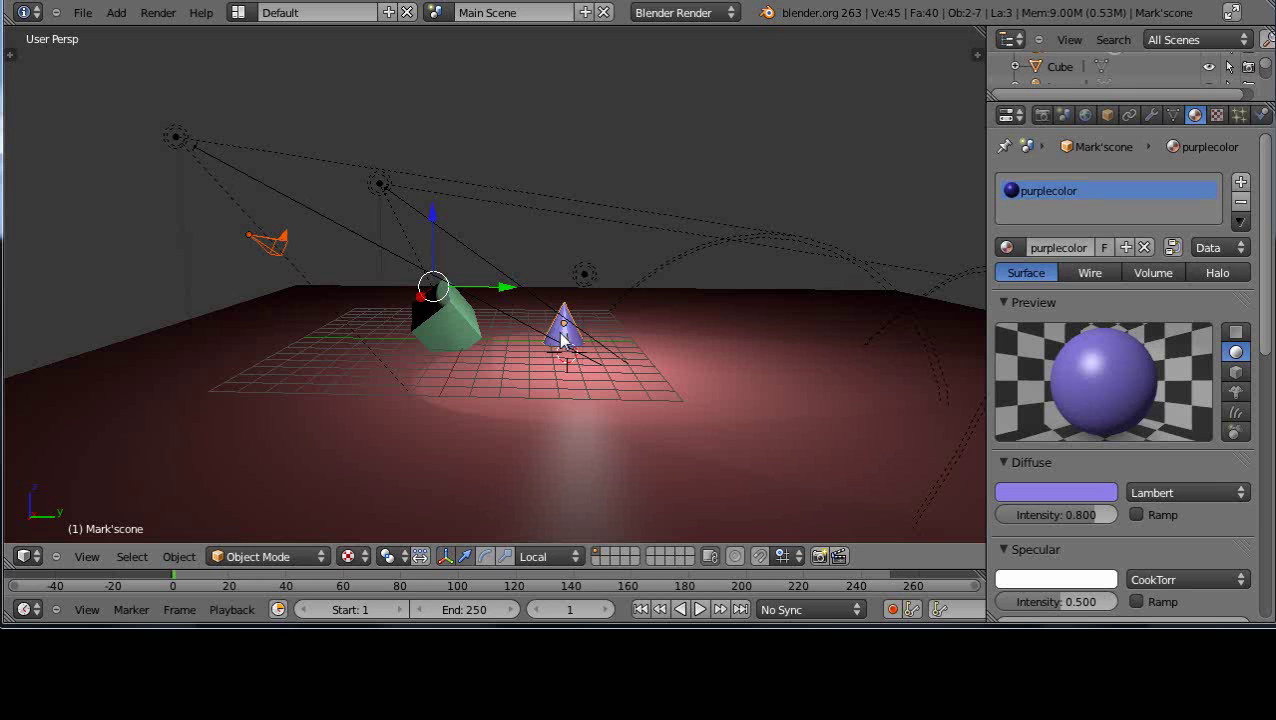
- Clear the camera's existing tracking and add a Track To constraint aimed at the cone
{"action": "key", "text": "alt+t"}
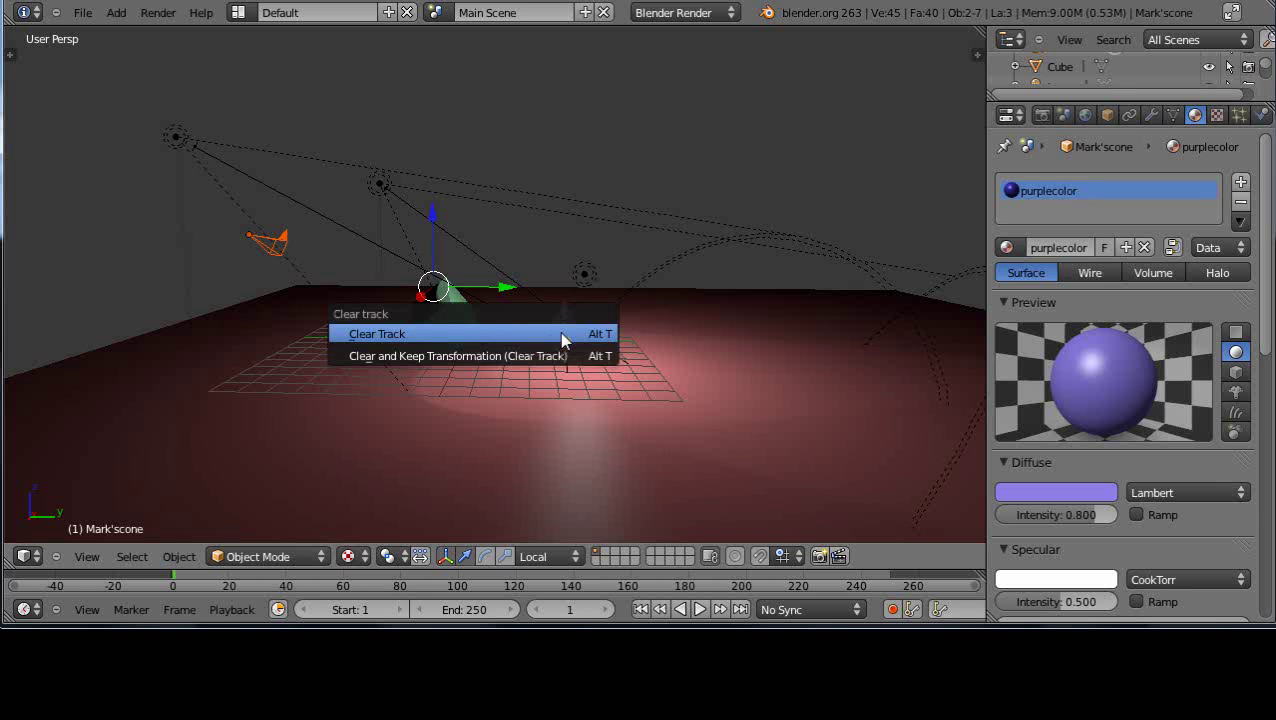
{"action": "left_click", "coordinate": [595, 339]}
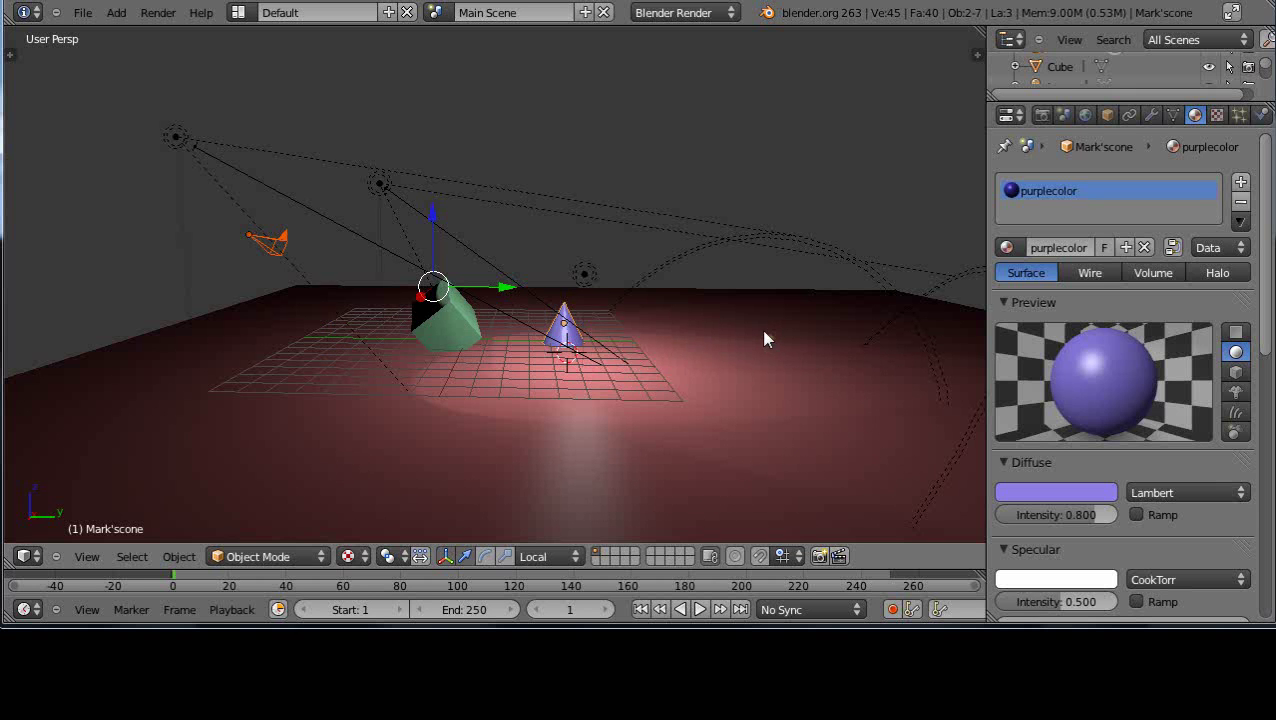
{"action": "key", "text": "ctrl+t"}
{"action": "left_click", "coordinate": [722, 353]}
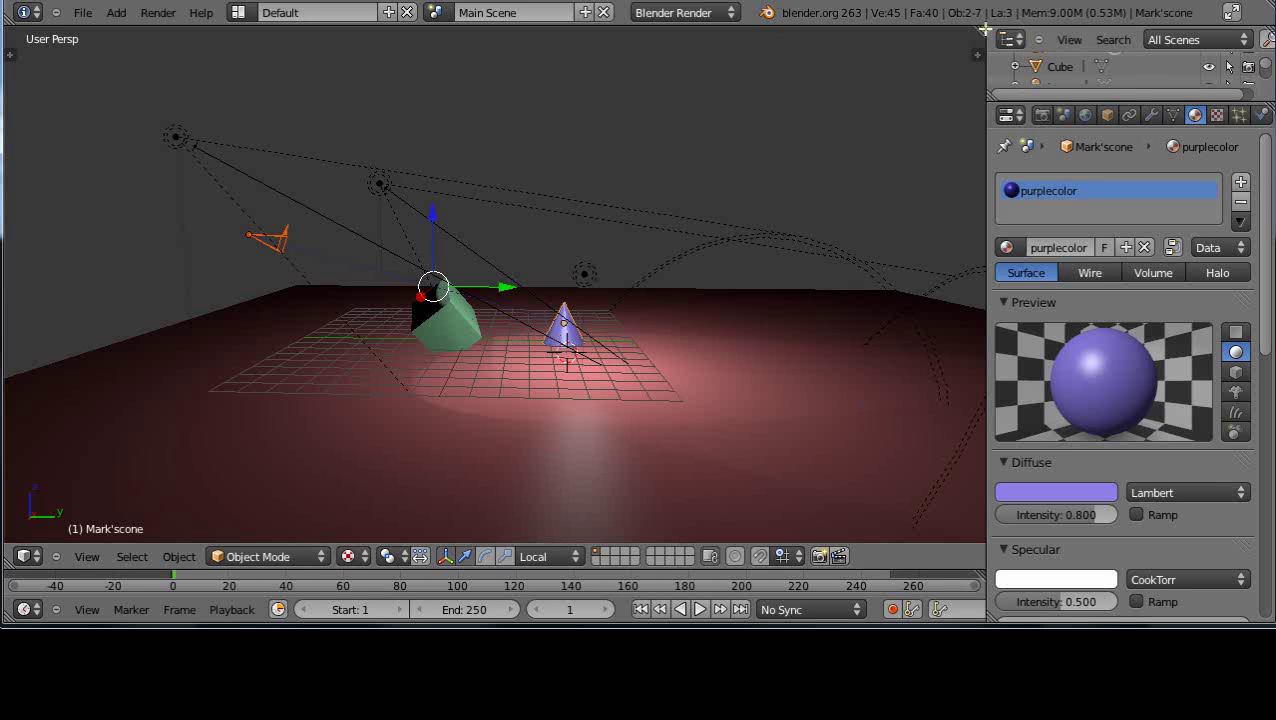
- Split the viewport into two side-by-side views, with the right one showing the camera view
{"action": "left_click_drag", "start_coordinate": [977, 53], "coordinate": [673, 60]}
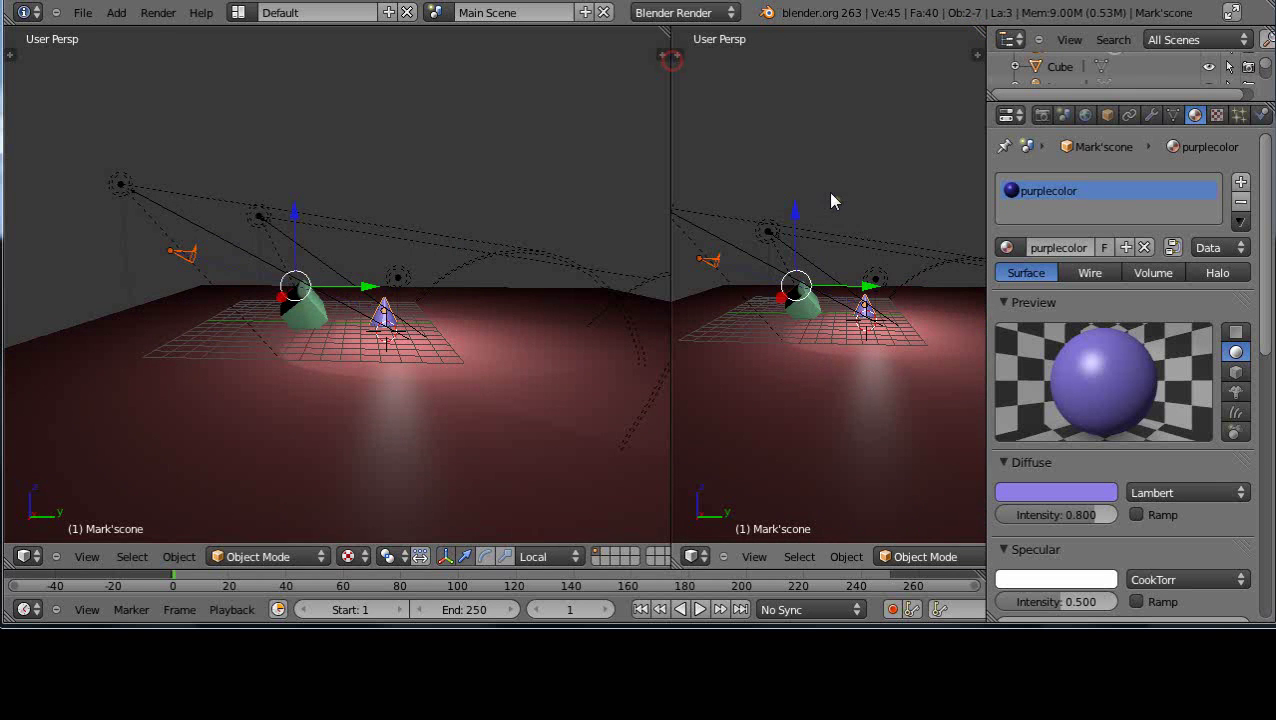
{"action": "key", "text": "KP_0"}
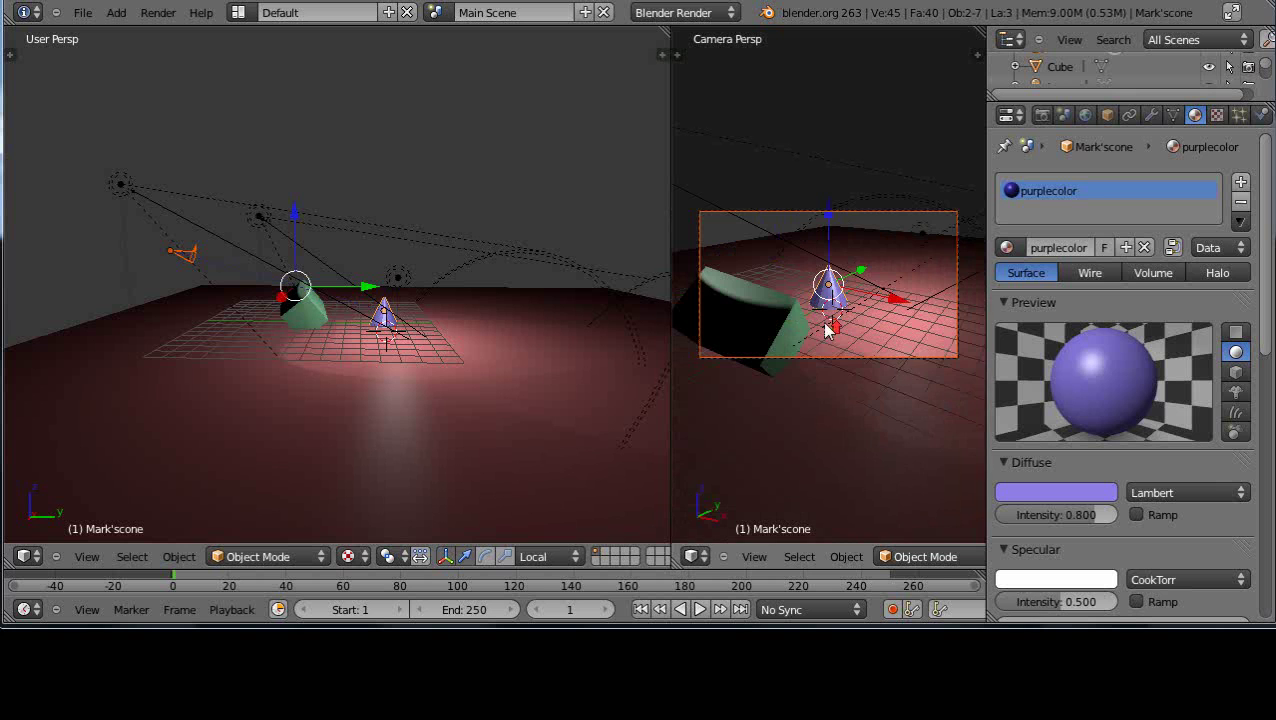
{"action": "scroll", "coordinate": [828, 330], "scroll_direction": "up", "scroll_amount": 2}
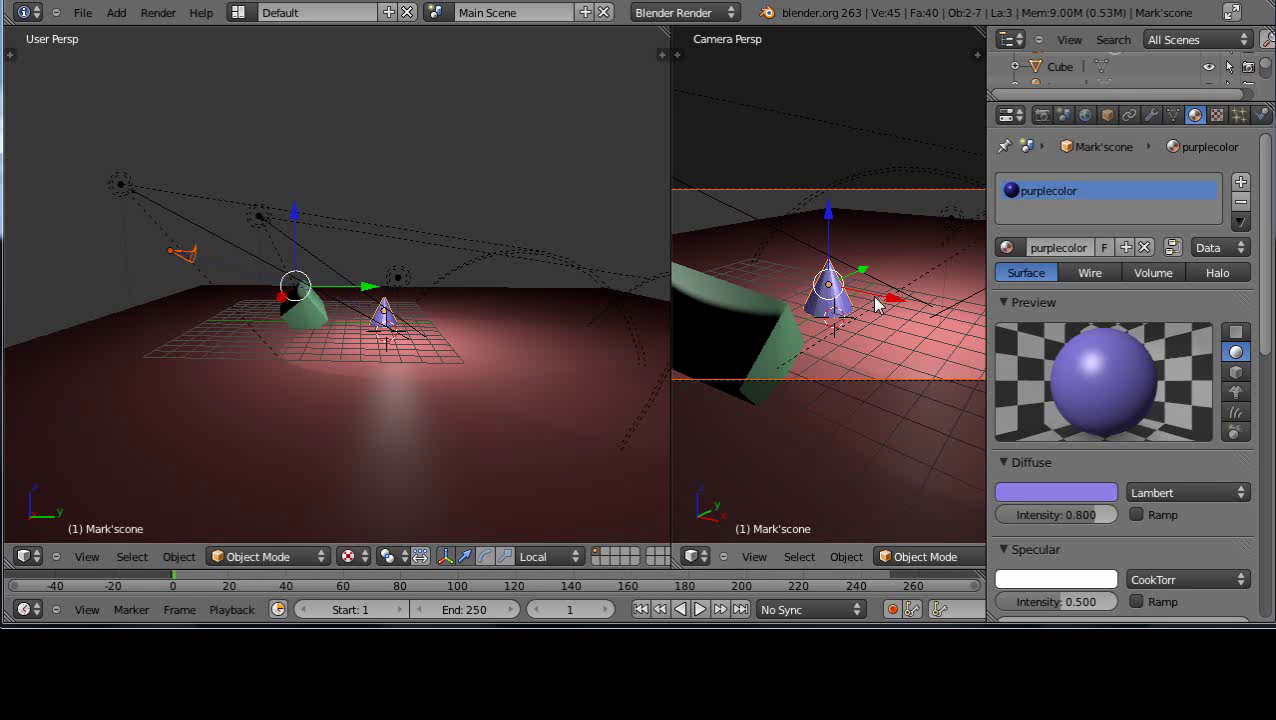
- Move the camera along its local Z axis so the cone sits centred in frame
{"action": "key", "text": "g"}
{"action": "key", "text": "z"}
{"action": "key", "text": "z"}
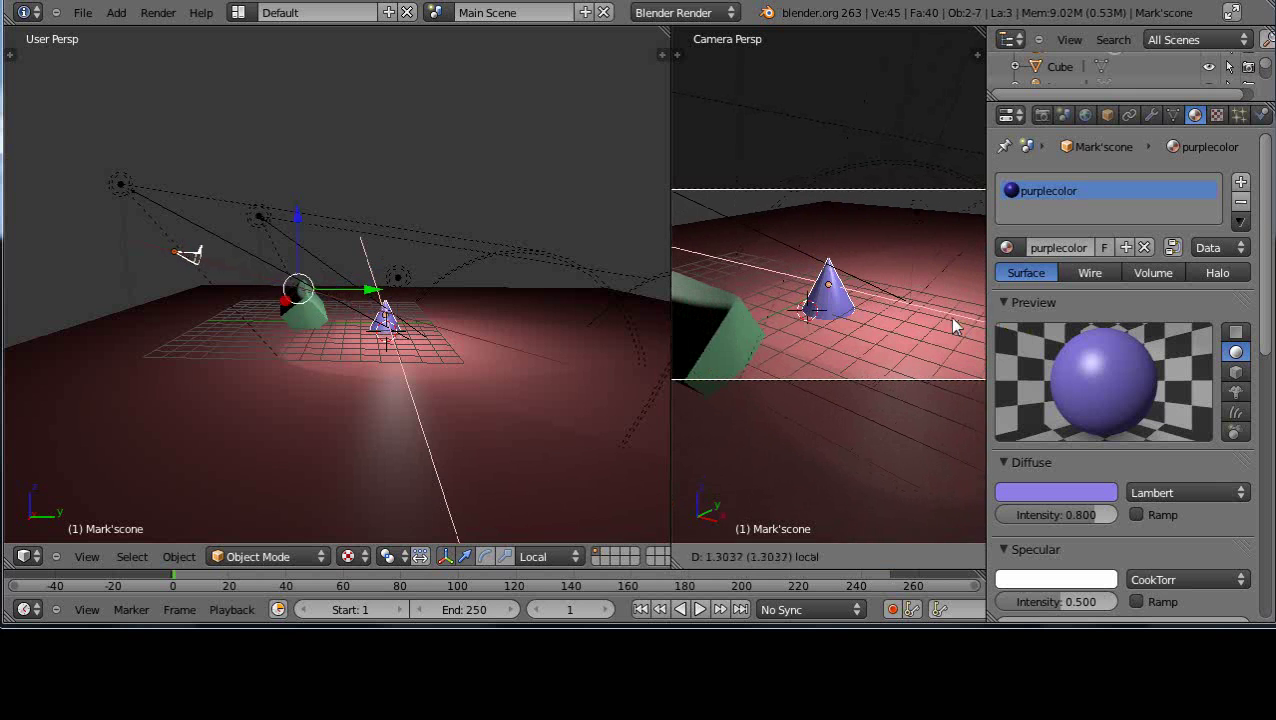
{"action": "left_click", "coordinate": [948, 322]}
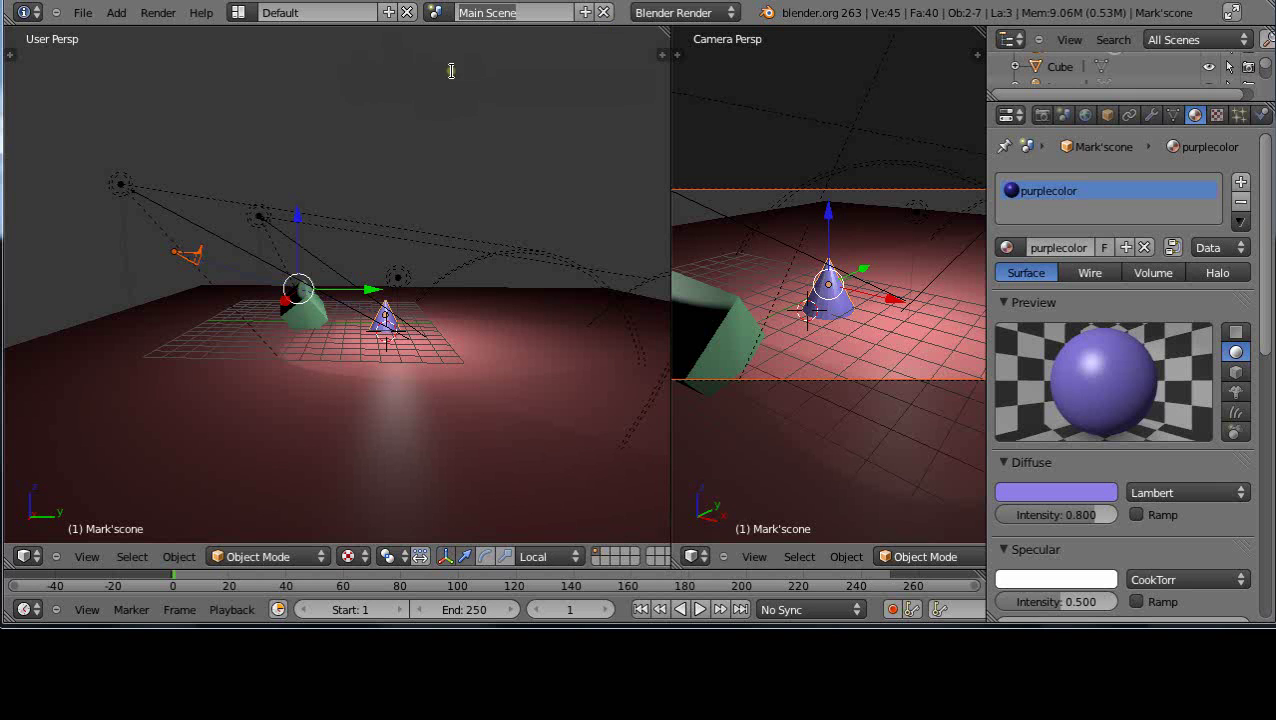
{"action": "left_click", "coordinate": [437, 12]}
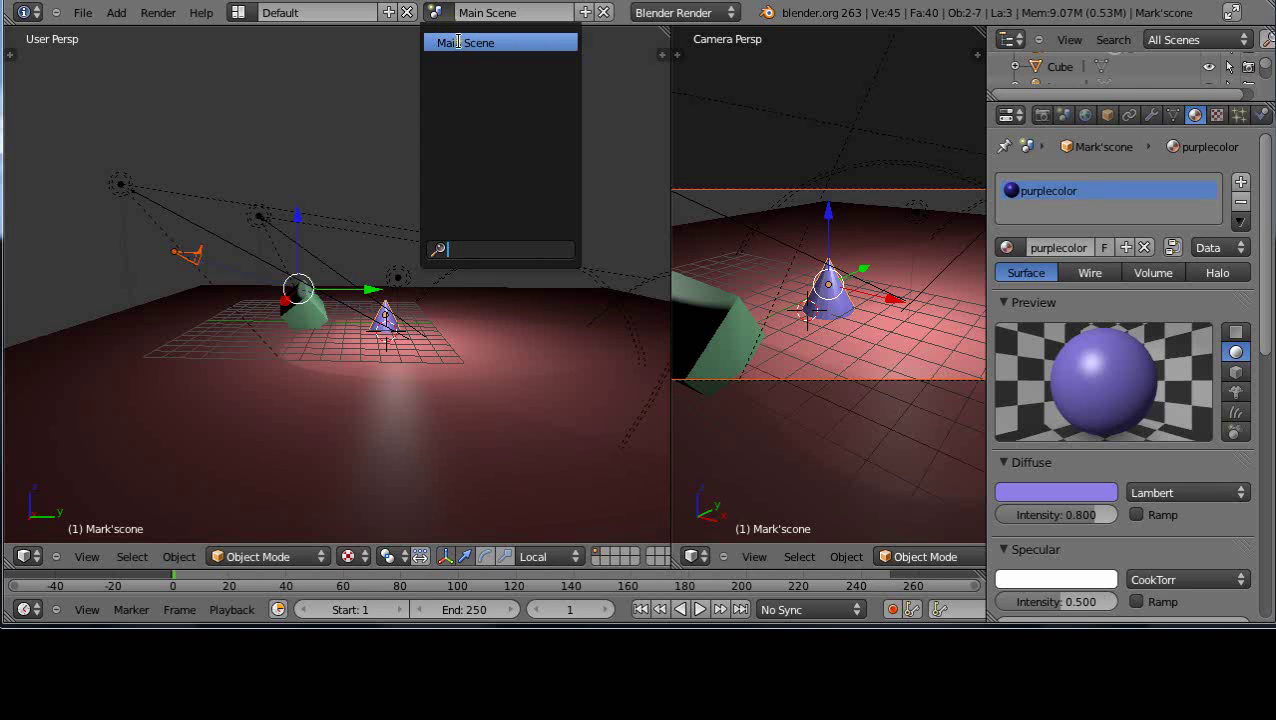
{"action": "left_click", "coordinate": [359, 105]}
{"action": "left_click", "coordinate": [584, 12]}
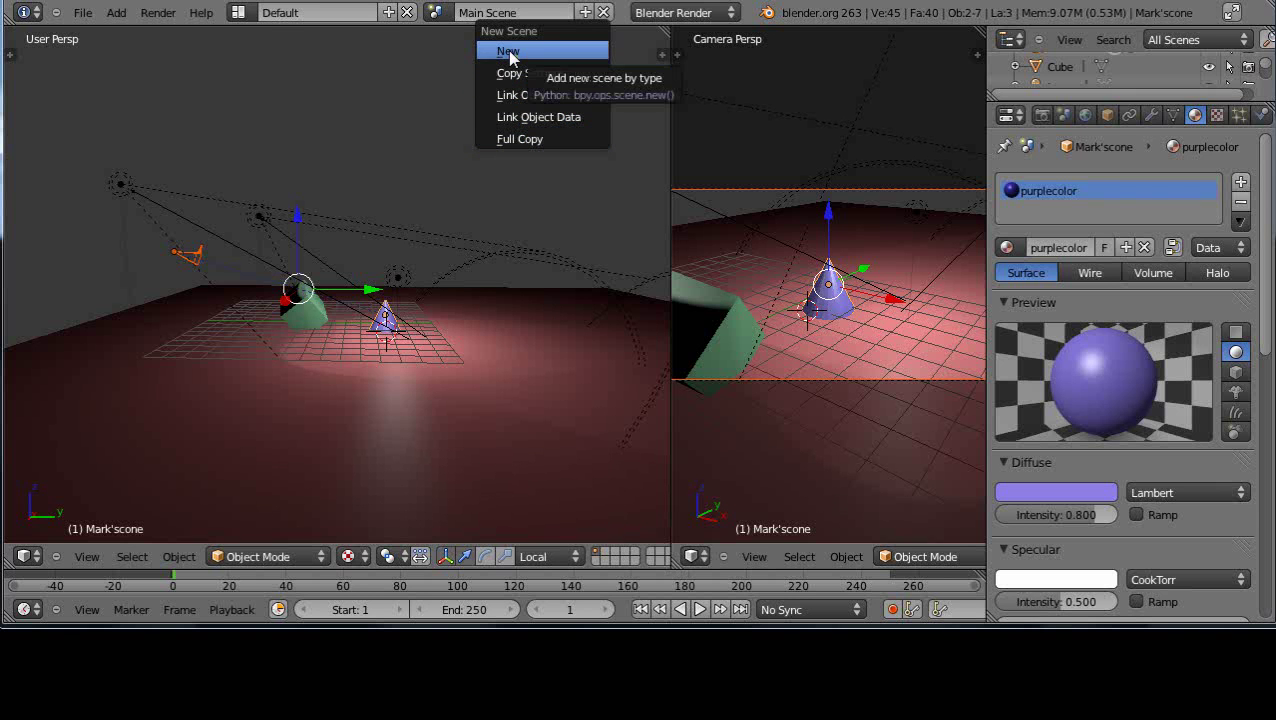
{"action": "left_click", "coordinate": [508, 54]}
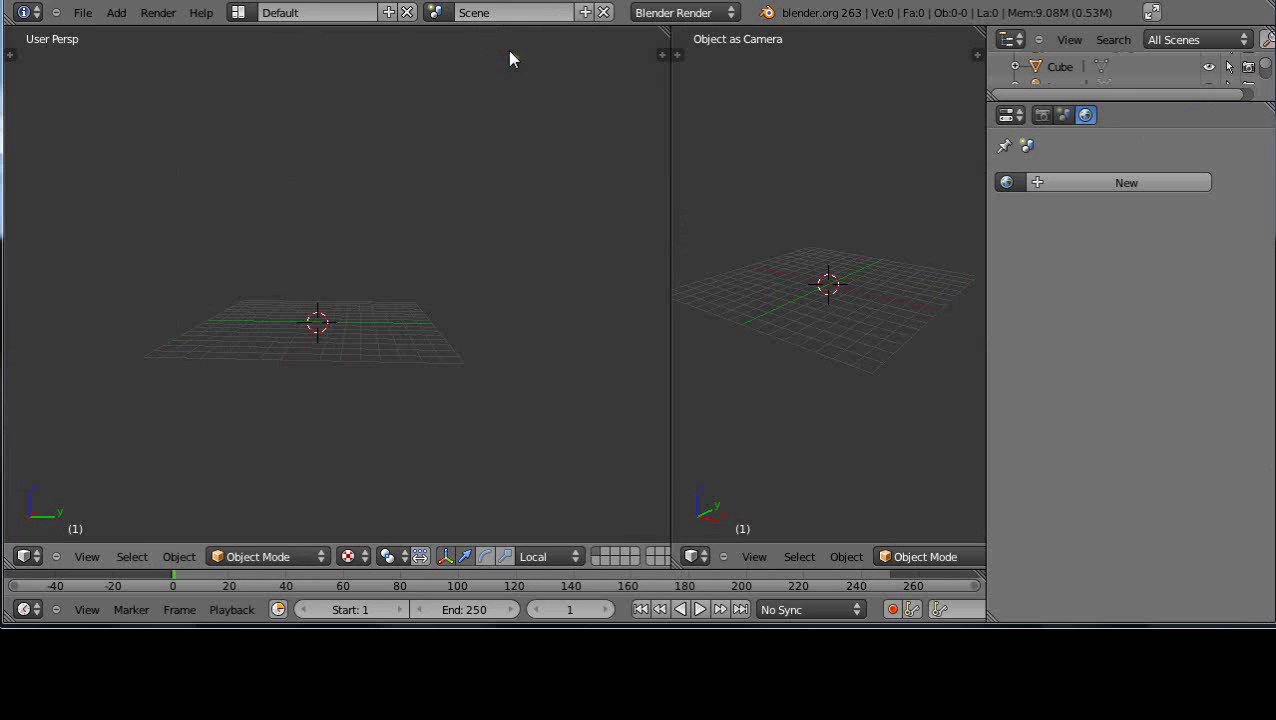
{"action": "scroll", "coordinate": [466, 351], "scroll_direction": "up", "scroll_amount": 5}
{"action": "middle_click_drag", "start_coordinate": [470, 355], "coordinate": [464, 373]}
{"action": "mouse_move", "coordinate": [548, 364]}
{"action": "middle_mouse_down"}
{"action": "mouse_move", "coordinate": [513, 372]}
{"action": "mouse_move", "coordinate": [501, 410]}
{"action": "mouse_move", "coordinate": [256, 379]}
{"action": "mouse_move", "coordinate": [262, 330]}
{"action": "mouse_move", "coordinate": [356, 350]}
{"action": "middle_mouse_up"}
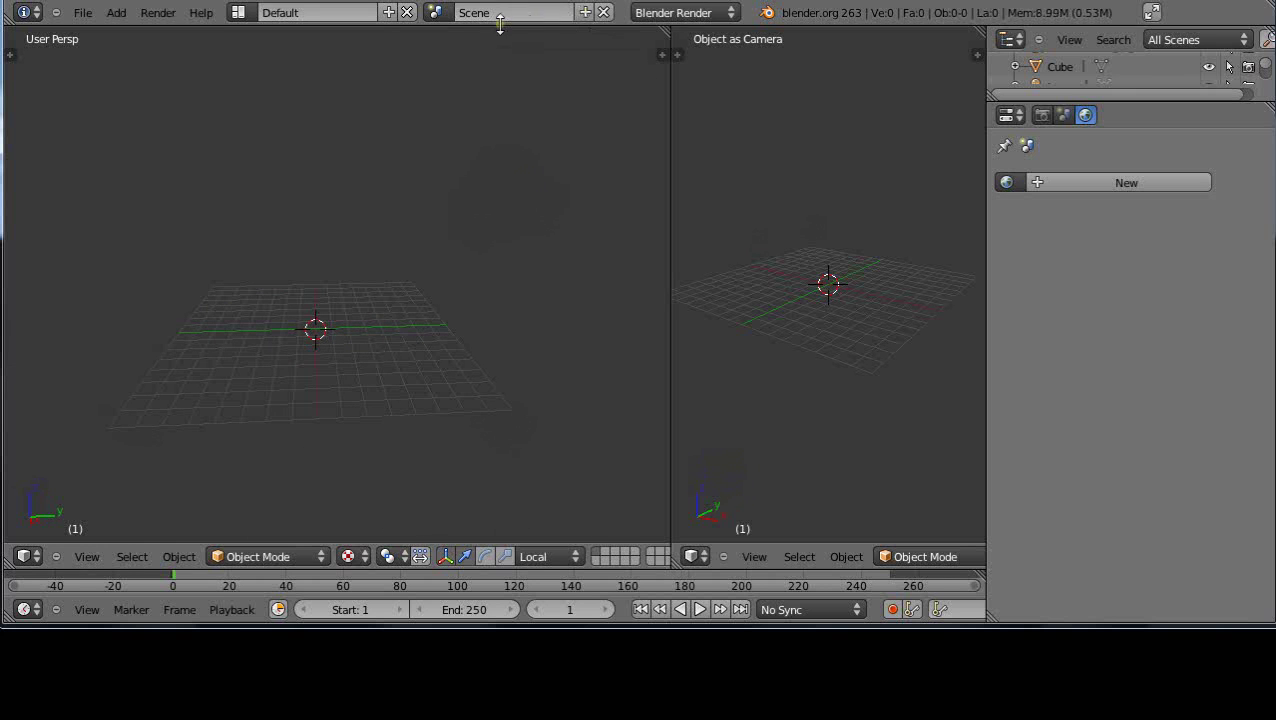
{"action": "left_click", "coordinate": [436, 12]}
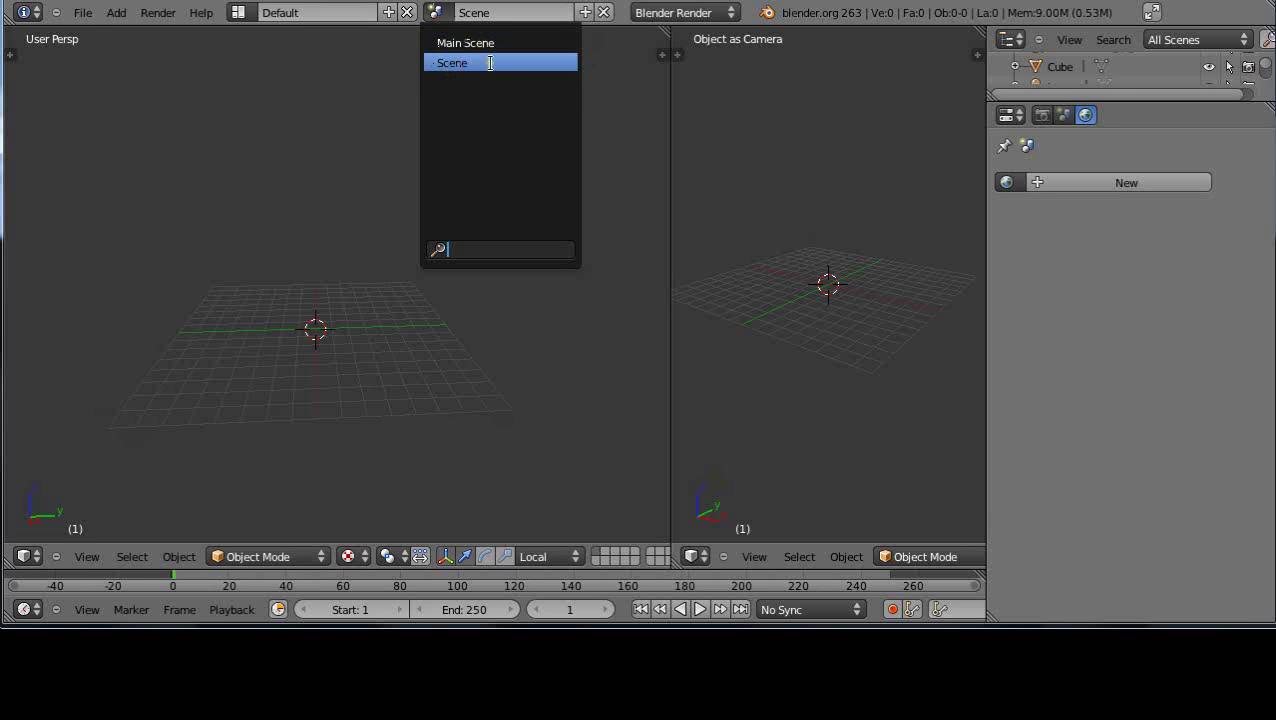
{"action": "left_click", "coordinate": [440, 12]}
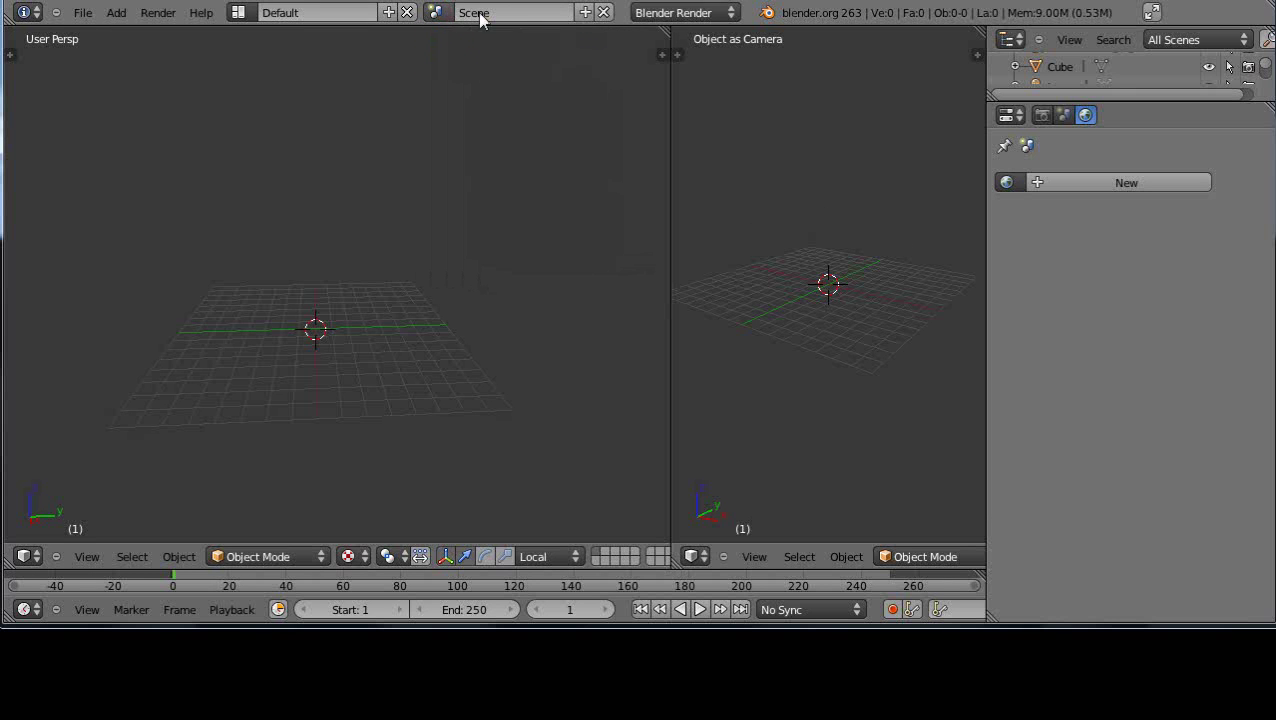
{"action": "left_click", "coordinate": [604, 12]}
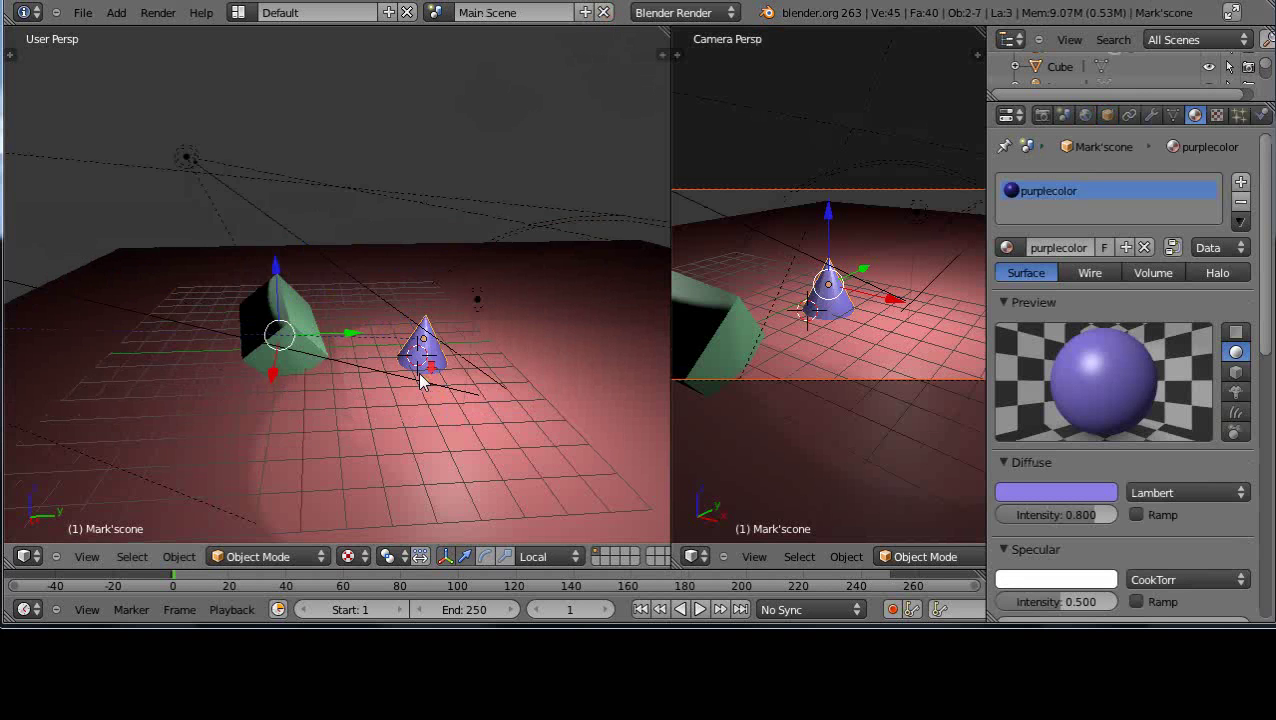
- Add a Link Objects copy of the scene, Main Scene.001, and check it in the scene list
{"action": "left_click", "coordinate": [585, 12]}
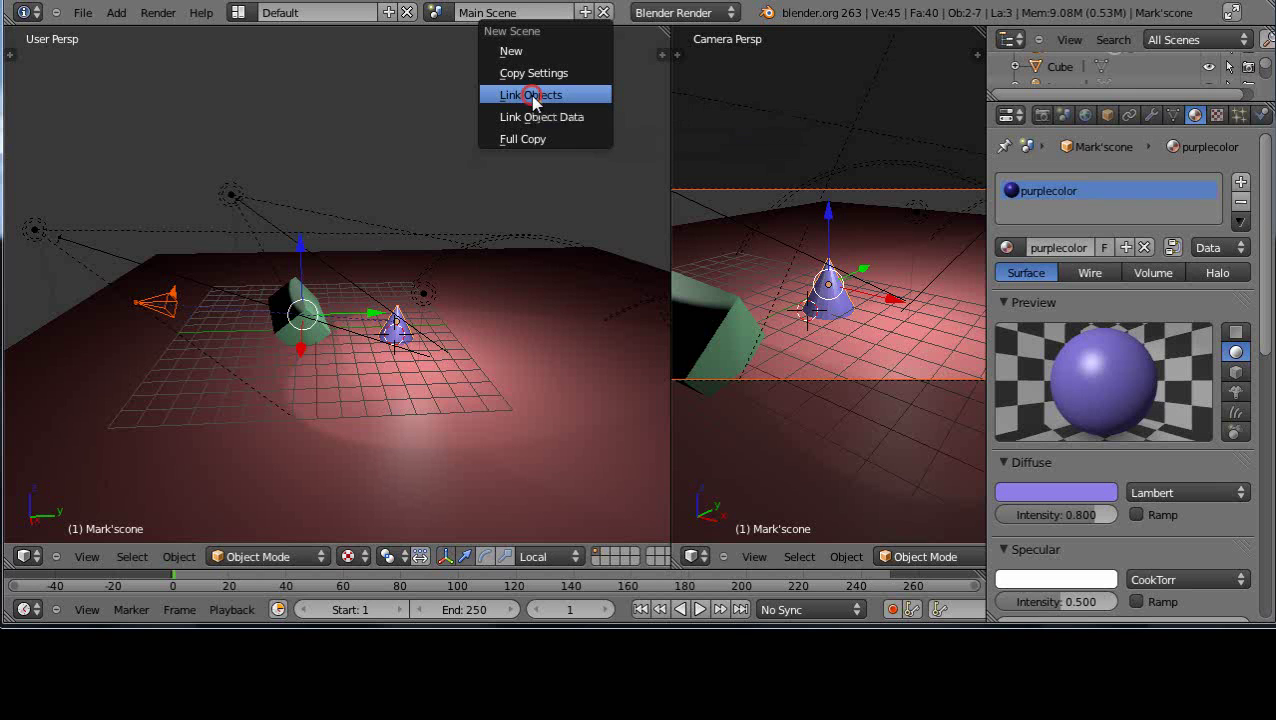
{"action": "left_click", "coordinate": [533, 97]}
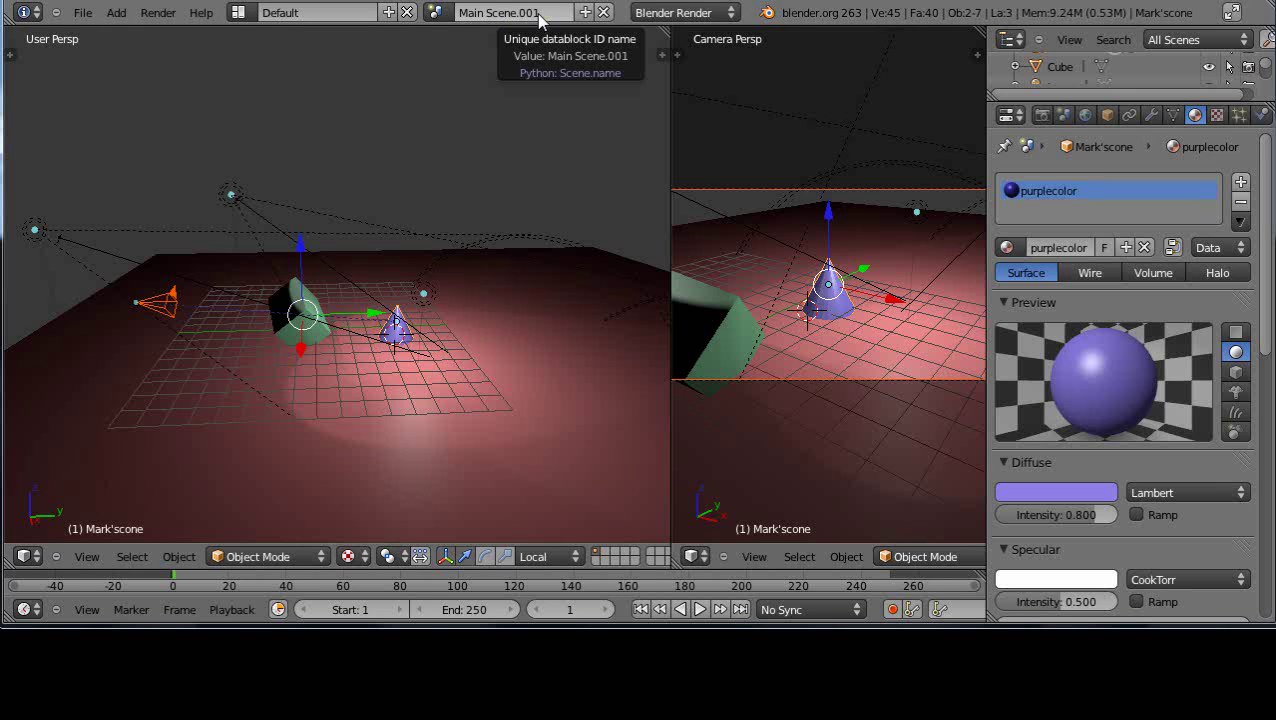
{"action": "left_click", "coordinate": [435, 12]}
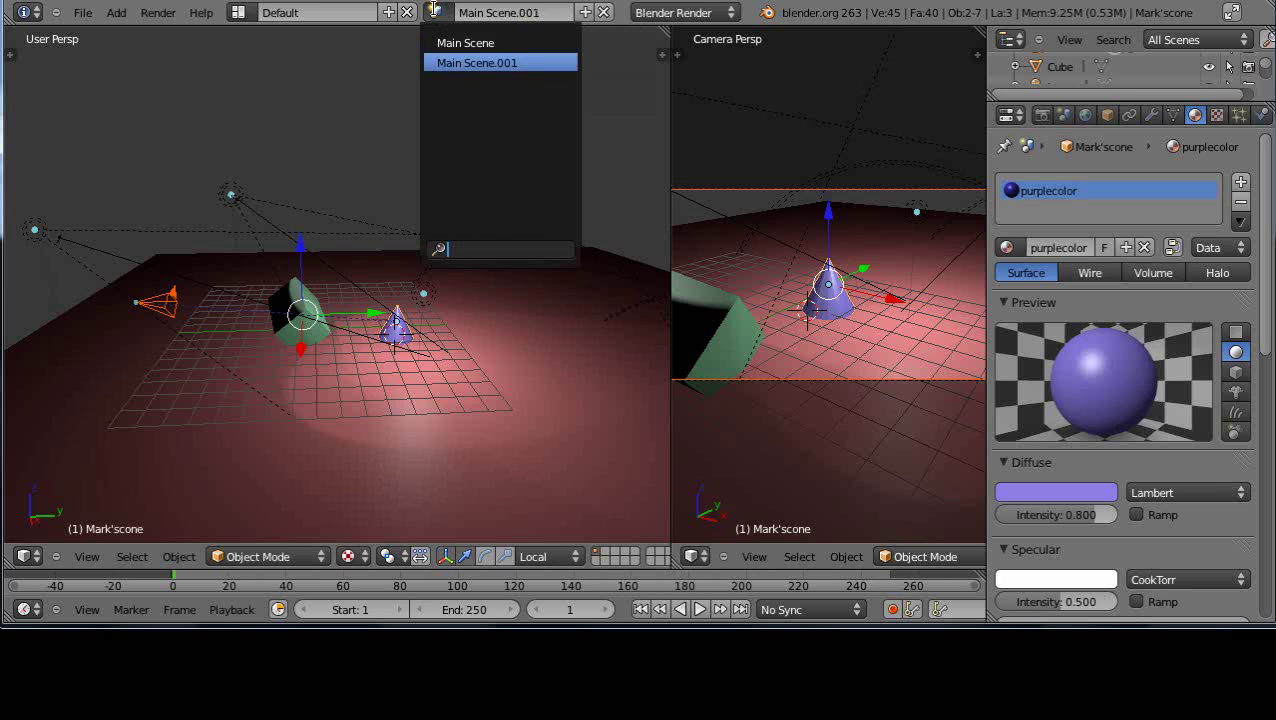
- Switch between Main Scene.001 and Main Scene, ending back in Main Scene.001
{"action": "left_click", "coordinate": [460, 64]}
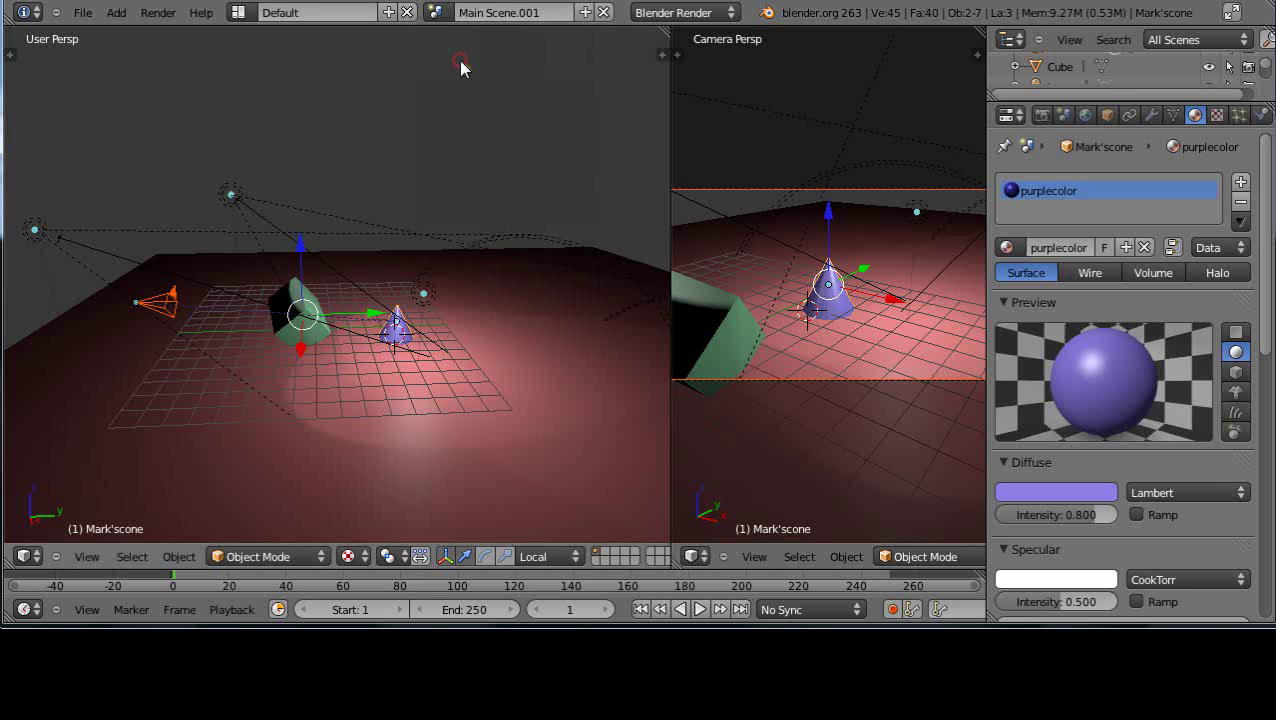
{"action": "left_click", "coordinate": [435, 12]}
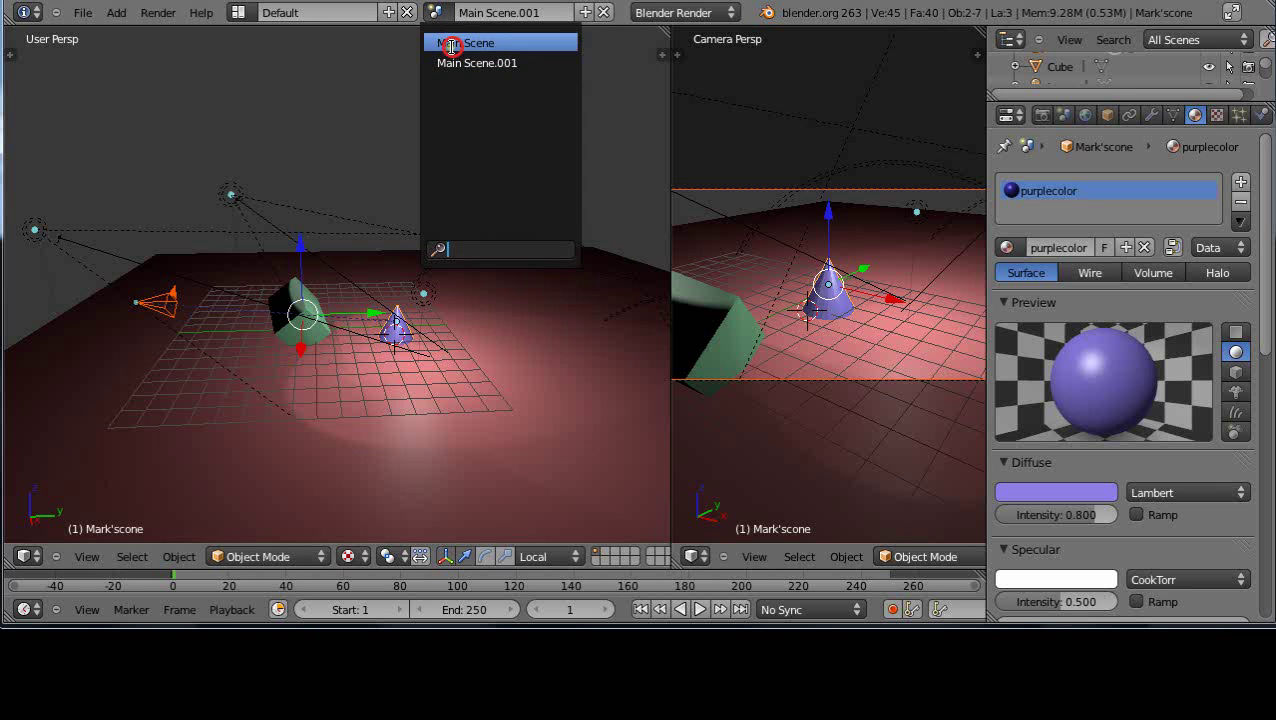
{"action": "left_click", "coordinate": [452, 41]}
{"action": "left_click", "coordinate": [435, 12]}
{"action": "left_click", "coordinate": [460, 64]}
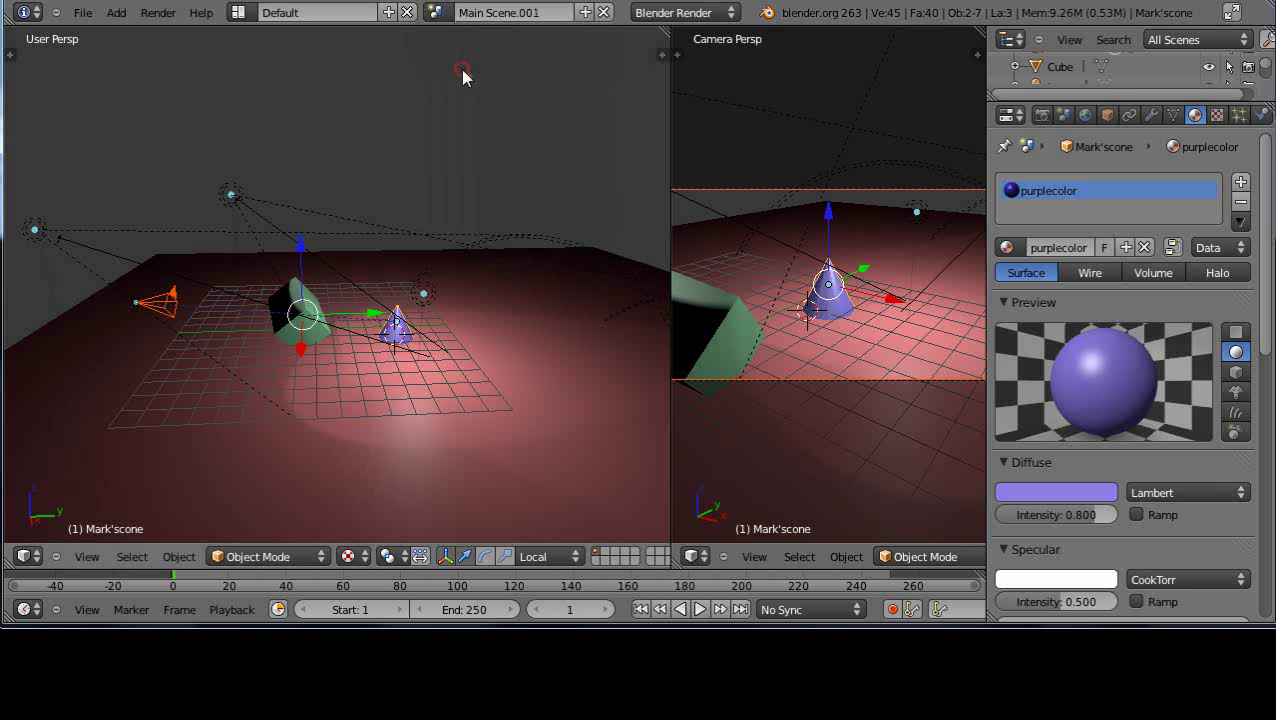
- Select only the cone and change its diffuse colour to red
{"action": "right_click", "coordinate": [420, 372]}
{"action": "right_click", "coordinate": [396, 330]}
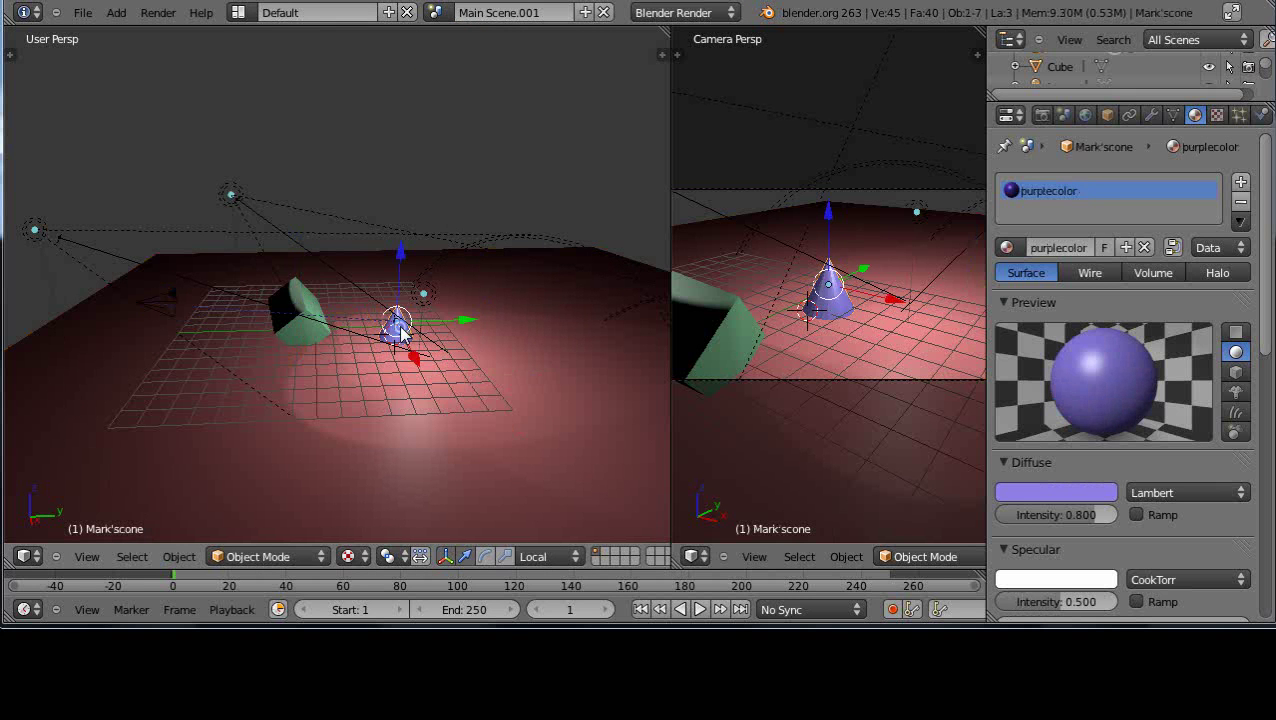
{"action": "left_click", "coordinate": [1042, 497]}
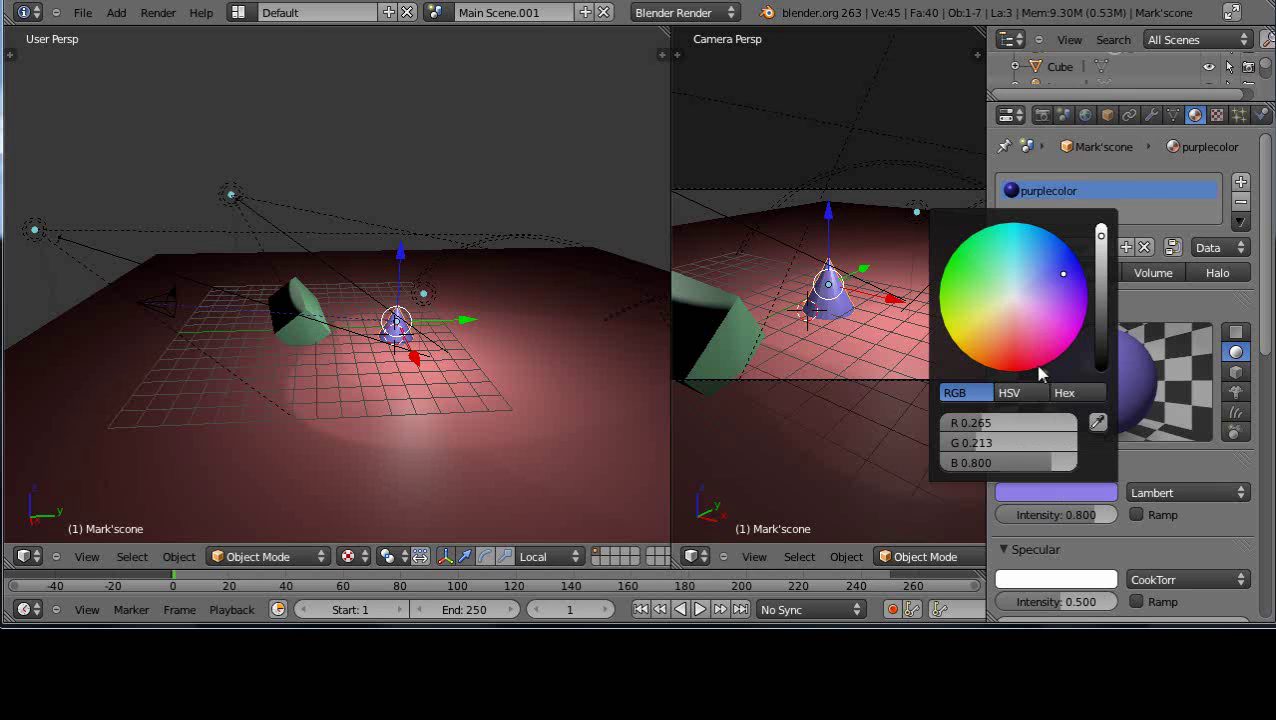
{"action": "left_click_drag", "start_coordinate": [1030, 368], "coordinate": [1013, 366]}
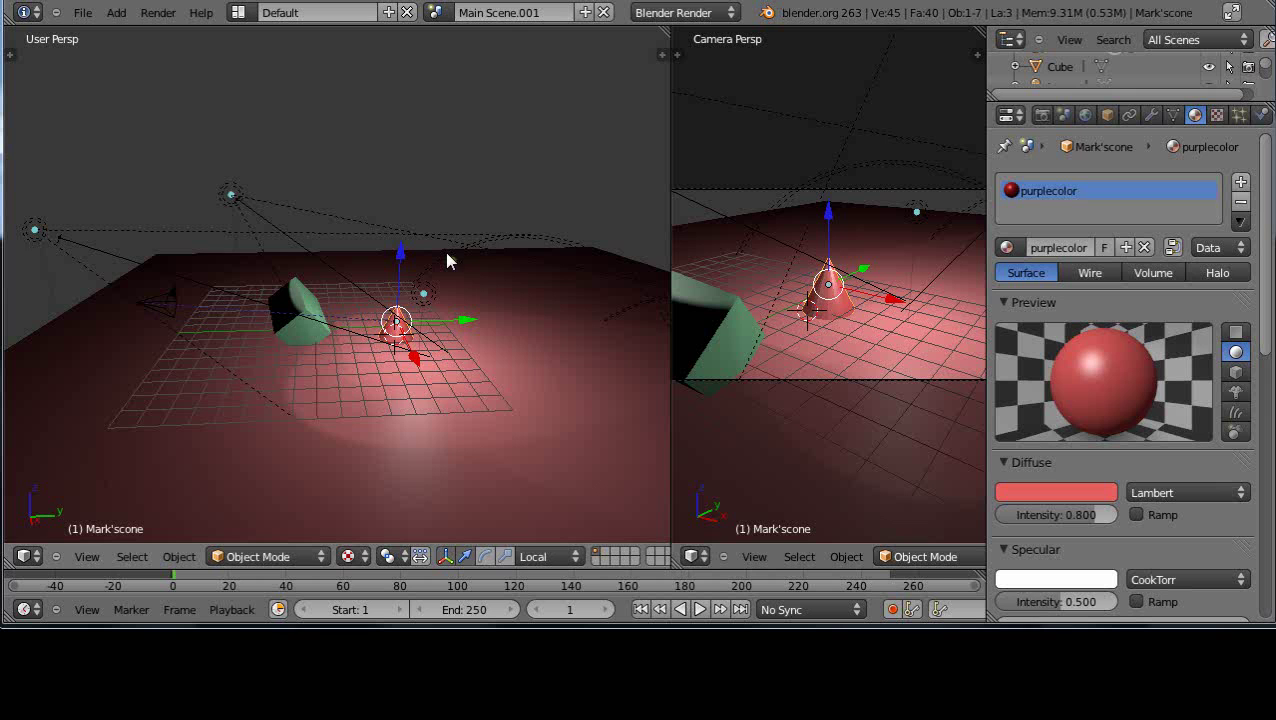
- Compare the cone in Main Scene, return to Main Scene.001 and select the cube
{"action": "left_click", "coordinate": [435, 13]}
{"action": "left_click", "coordinate": [456, 44]}
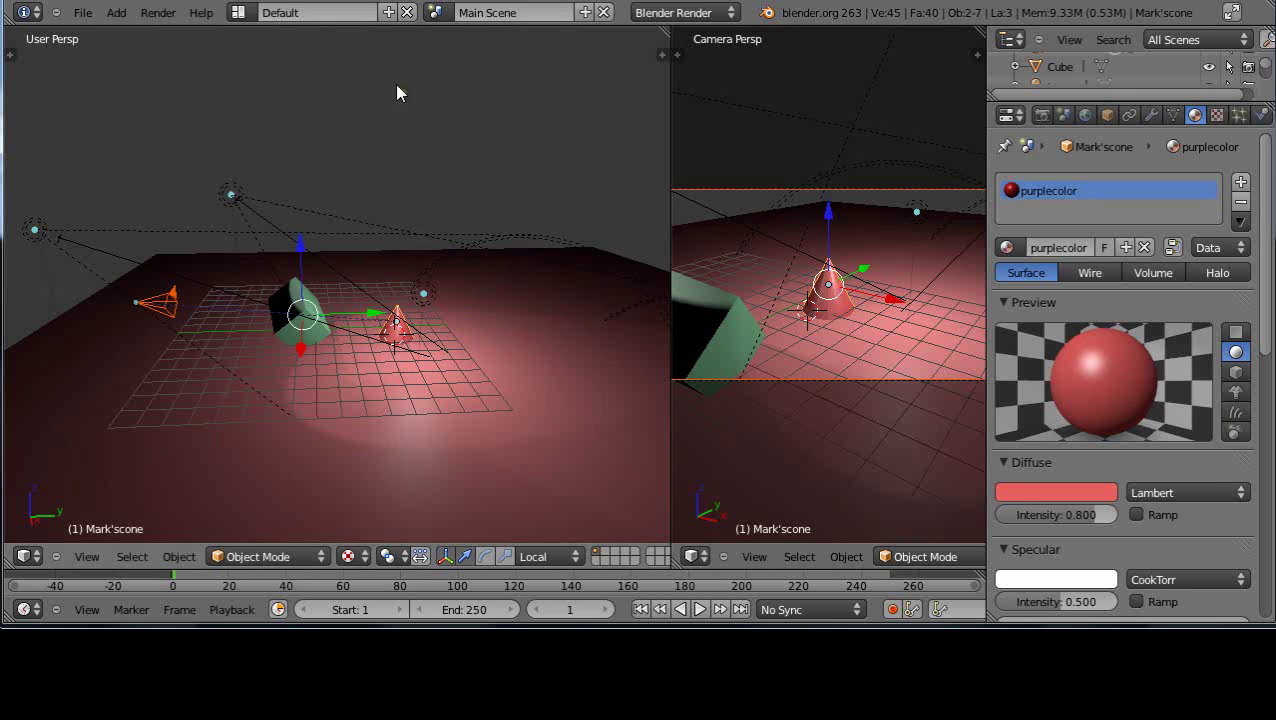
{"action": "left_click", "coordinate": [435, 13]}
{"action": "left_click", "coordinate": [446, 64]}
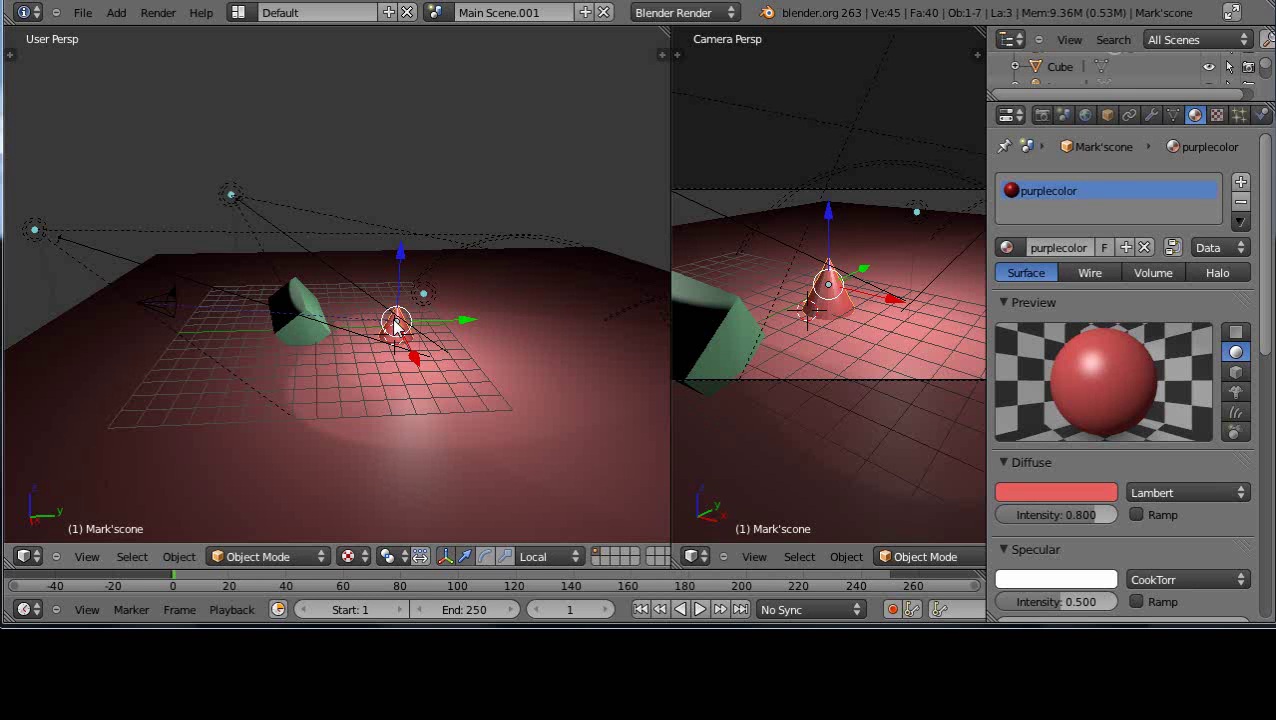
{"action": "right_click", "coordinate": [298, 306]}
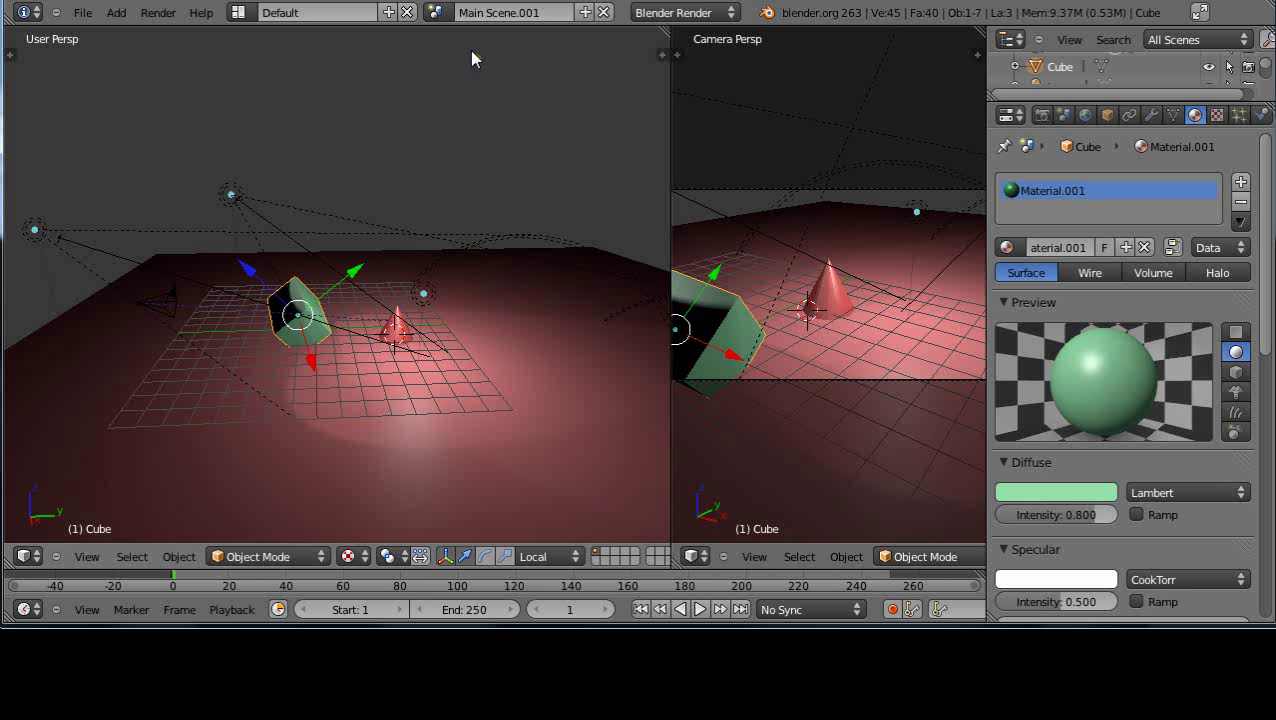
- In Main Scene, set the cone's diffuse colour back to purple
{"action": "left_click", "coordinate": [435, 12]}
{"action": "left_click", "coordinate": [455, 43]}
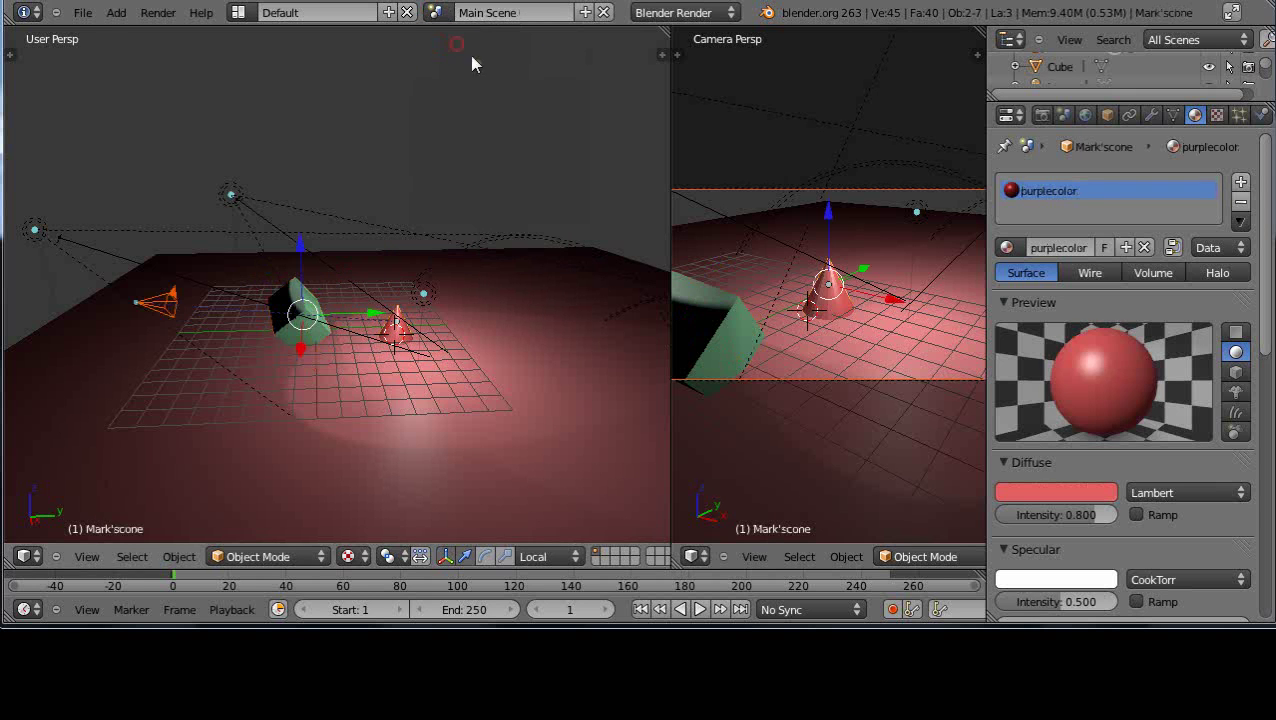
{"action": "left_click", "coordinate": [1028, 492]}
{"action": "left_click", "coordinate": [1062, 273]}
- Make the cube's diffuse colour magenta, then return to Main Scene.001
{"action": "right_click", "coordinate": [296, 320]}
{"action": "left_click", "coordinate": [1028, 492]}
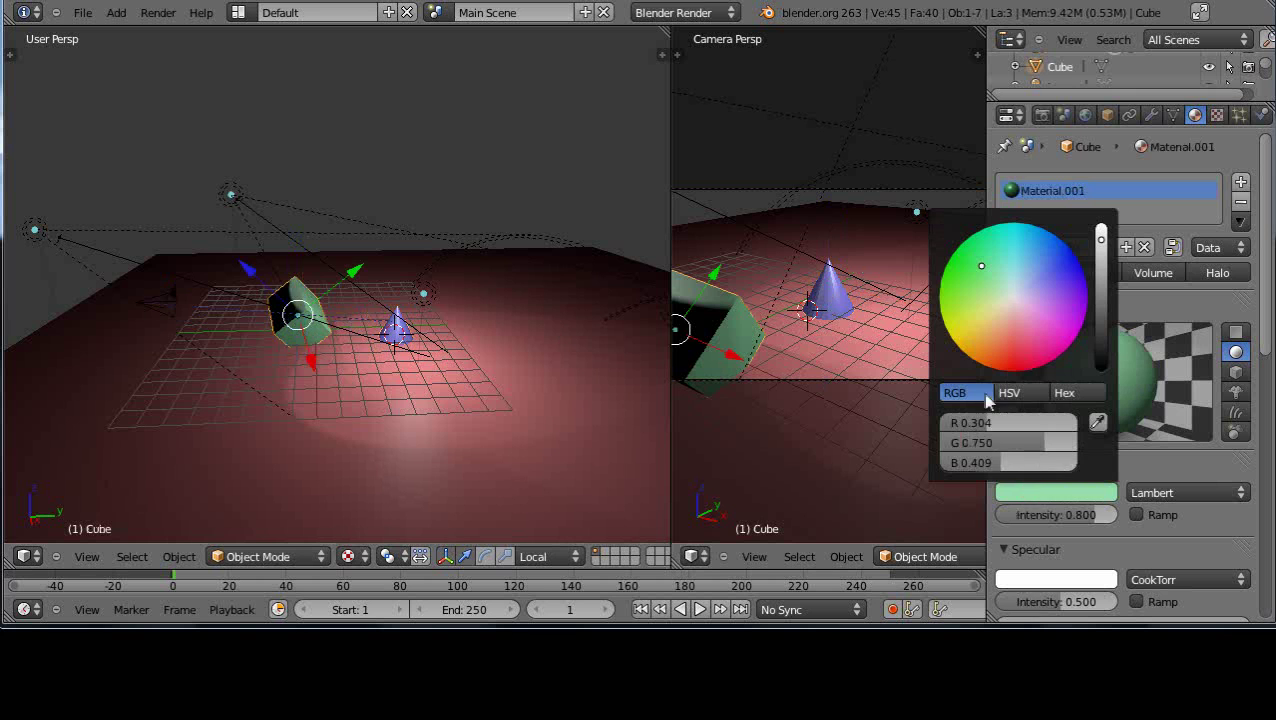
{"action": "left_click", "coordinate": [955, 331]}
{"action": "mouse_move", "coordinate": [955, 331]}
{"action": "left_mouse_down"}
{"action": "mouse_move", "coordinate": [953, 295]}
{"action": "mouse_move", "coordinate": [1017, 293]}
{"action": "mouse_move", "coordinate": [959, 264]}
{"action": "left_mouse_up"}
{"action": "left_click_drag", "start_coordinate": [1040, 310], "coordinate": [1074, 336]}
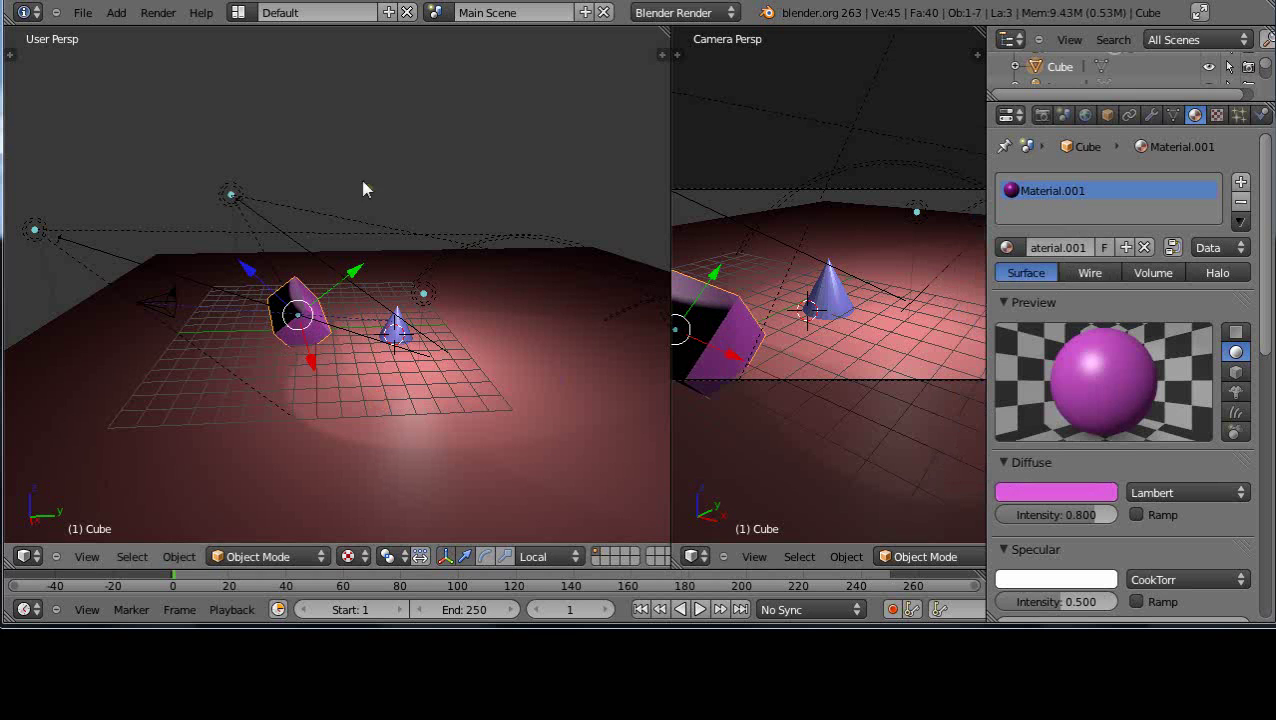
{"action": "left_click", "coordinate": [436, 12]}
{"action": "left_click", "coordinate": [470, 66]}
- Create a Link Object Data copy scene, Main Scene.002
{"action": "left_click", "coordinate": [585, 13]}
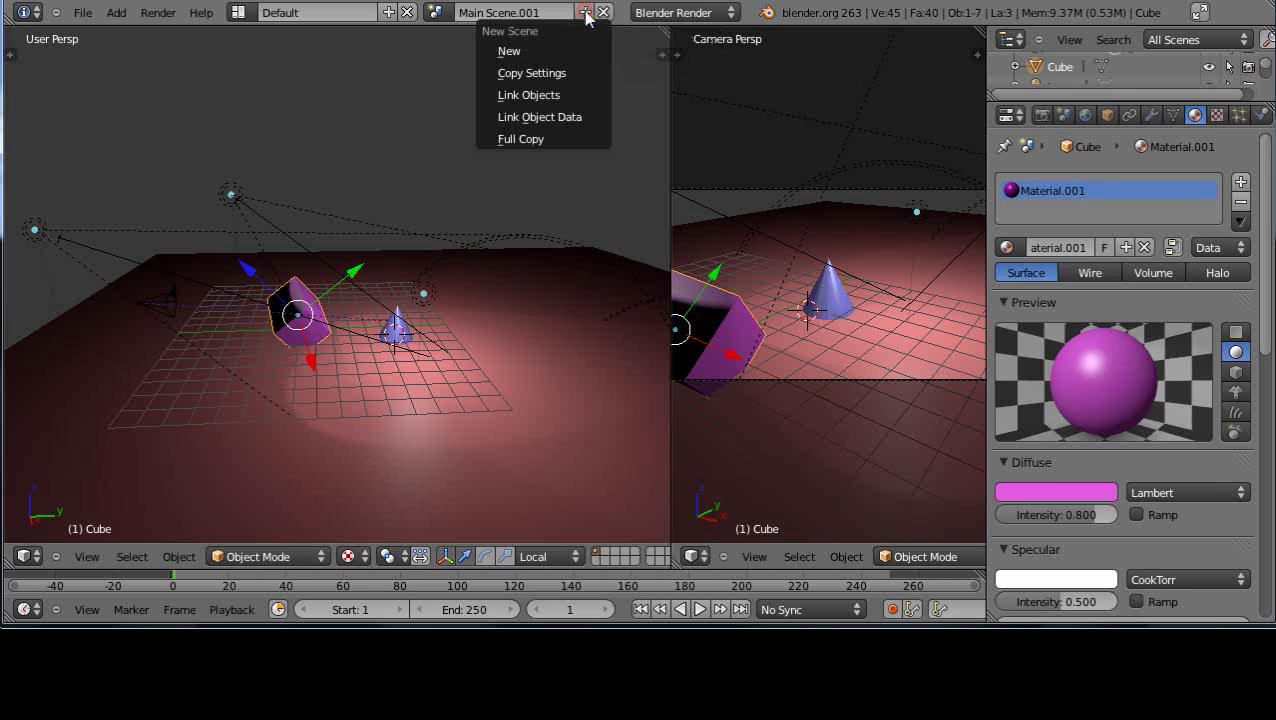
{"action": "left_click", "coordinate": [573, 120]}
{"action": "scroll", "coordinate": [515, 209], "scroll_direction": "up", "scroll_amount": 3}
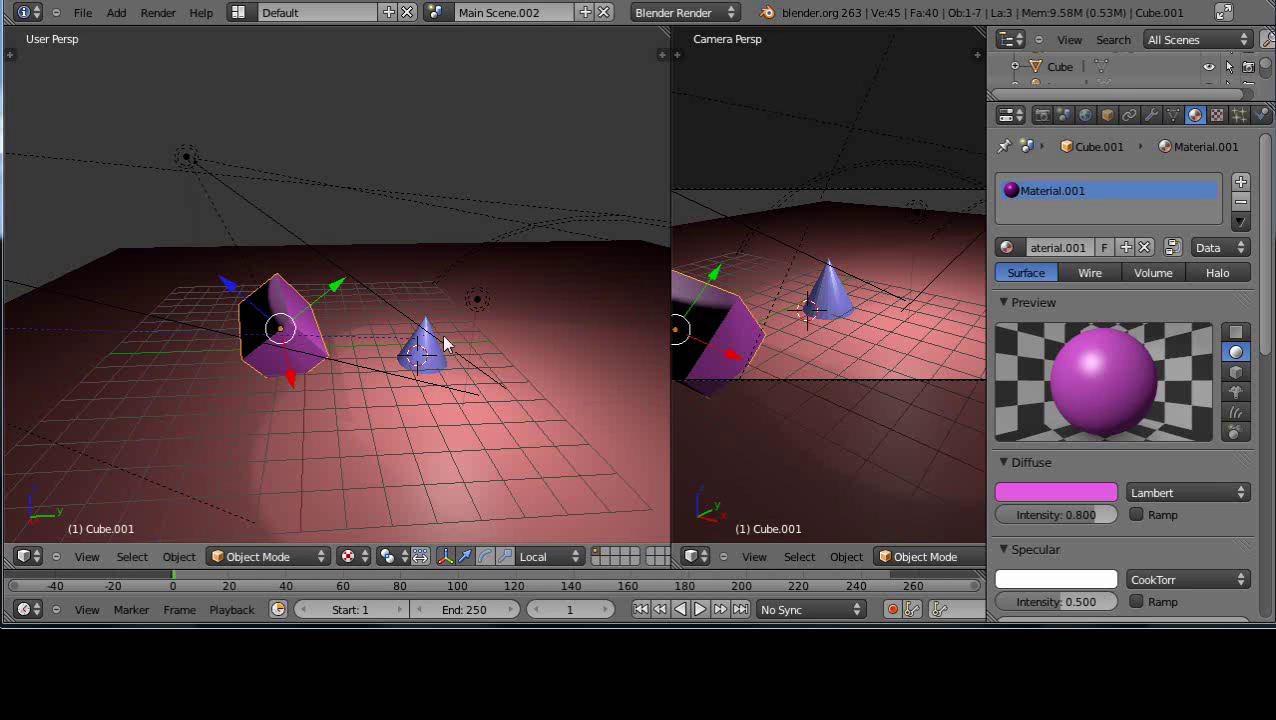
- Turn the cone's diffuse colour green and check it in Main Scene.001 and Main Scene
{"action": "right_click", "coordinate": [420, 362]}
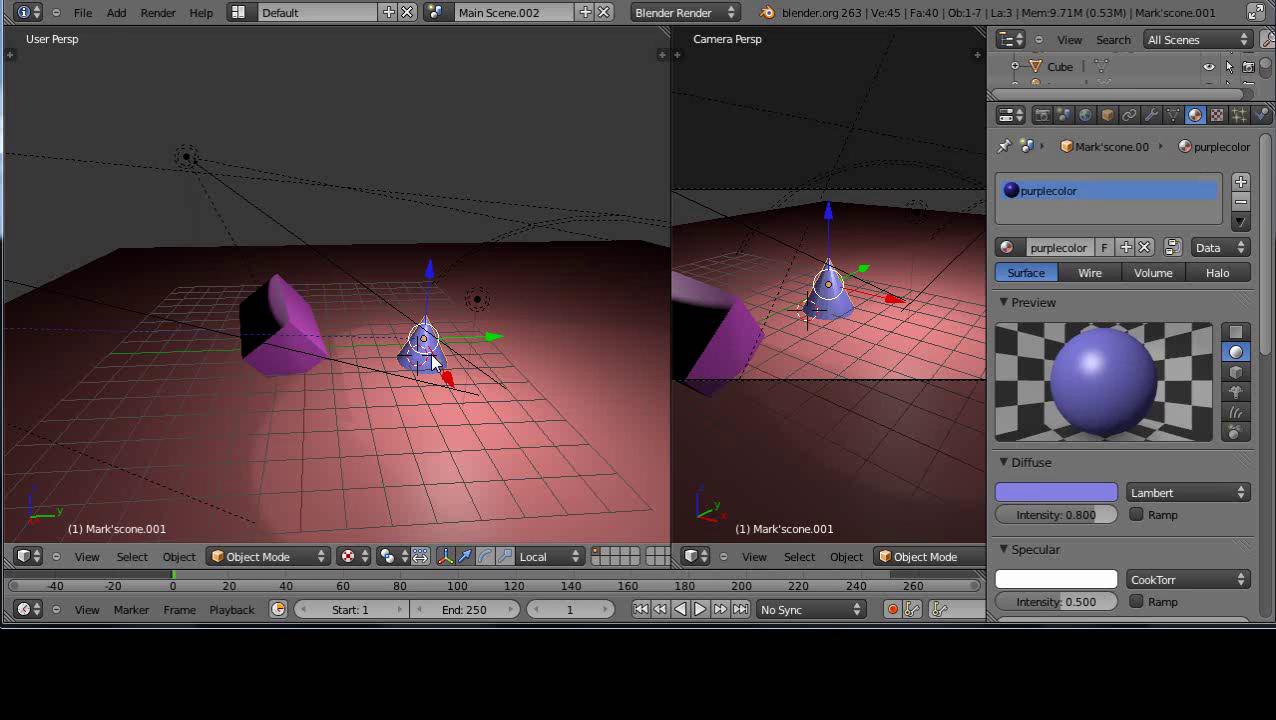
{"action": "left_click", "coordinate": [1034, 493]}
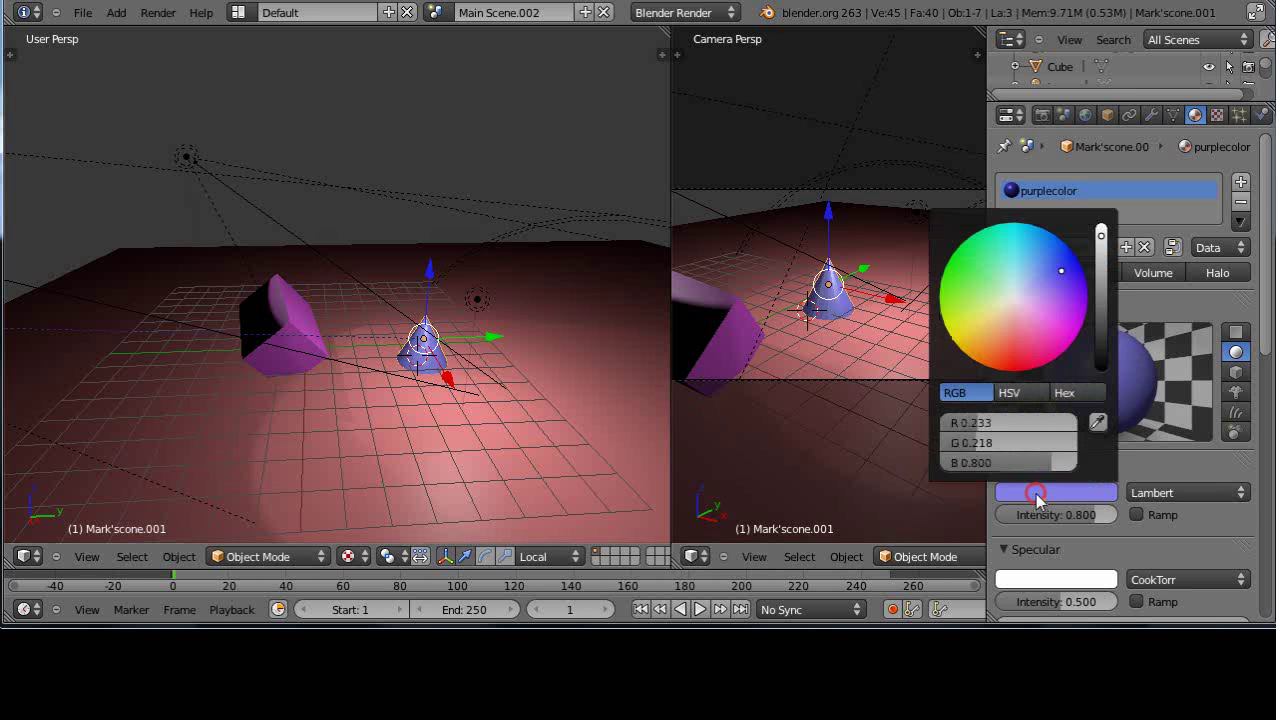
{"action": "left_click", "coordinate": [957, 266]}
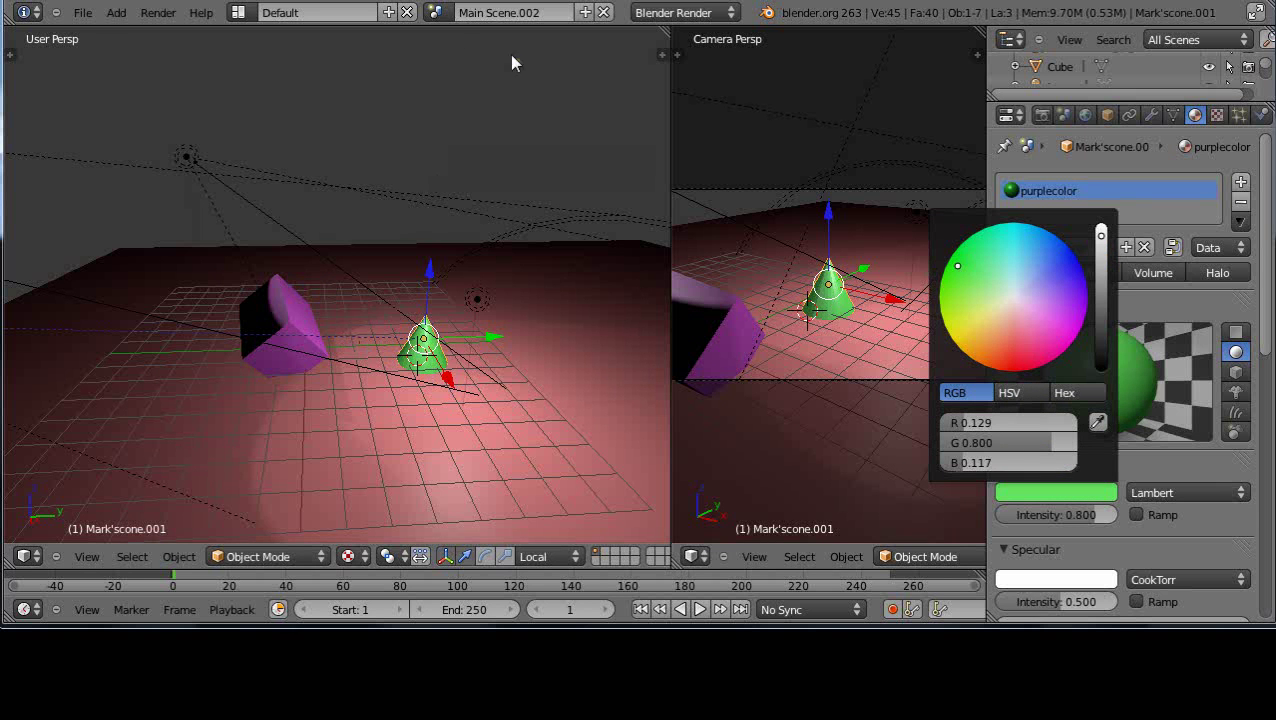
{"action": "left_click", "coordinate": [435, 12]}
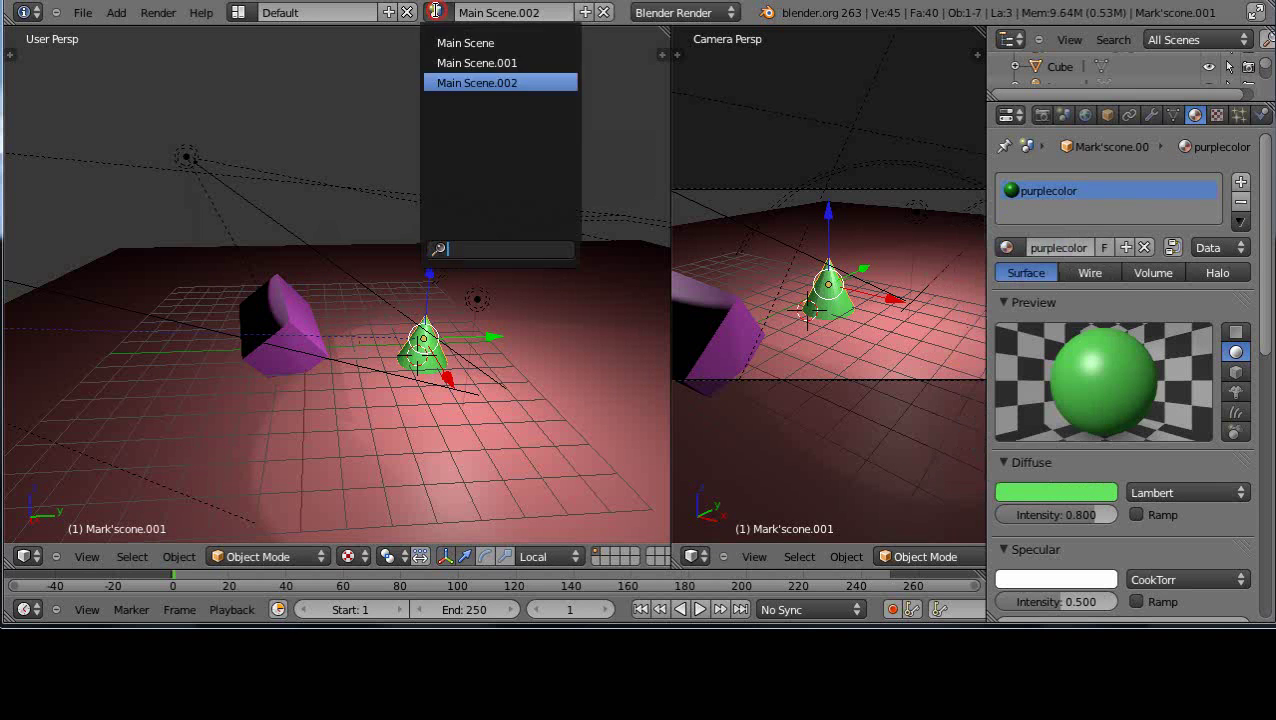
{"action": "left_click", "coordinate": [459, 62]}
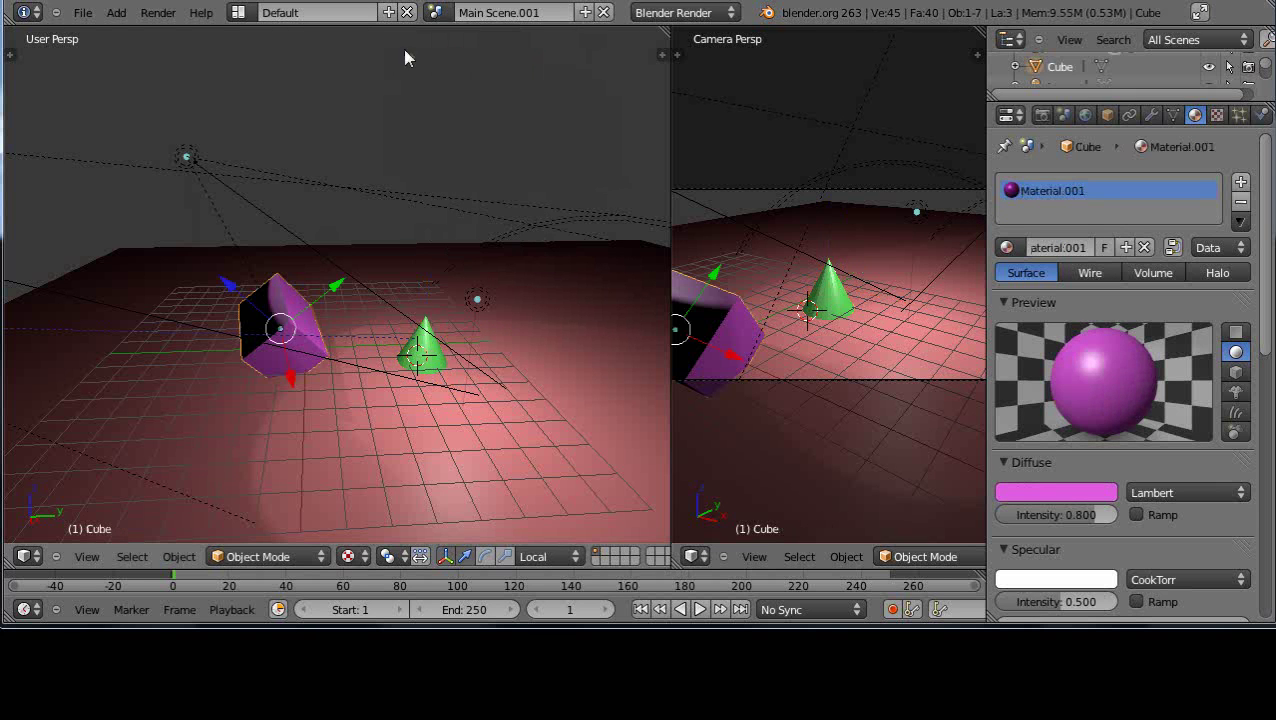
{"action": "left_click", "coordinate": [435, 12]}
{"action": "left_click", "coordinate": [442, 42]}
- Switch to Main Scene.002 and slide the cone right along its Y arrow
{"action": "left_click", "coordinate": [435, 12]}
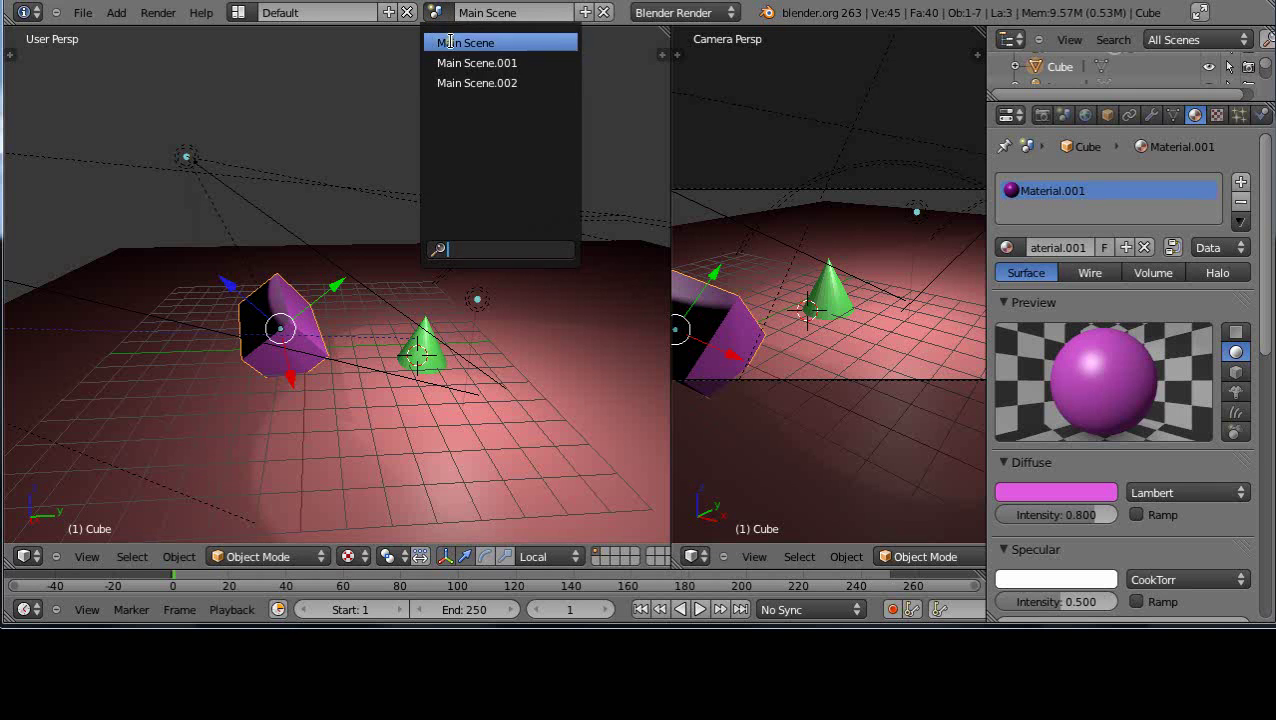
{"action": "left_click", "coordinate": [477, 84]}
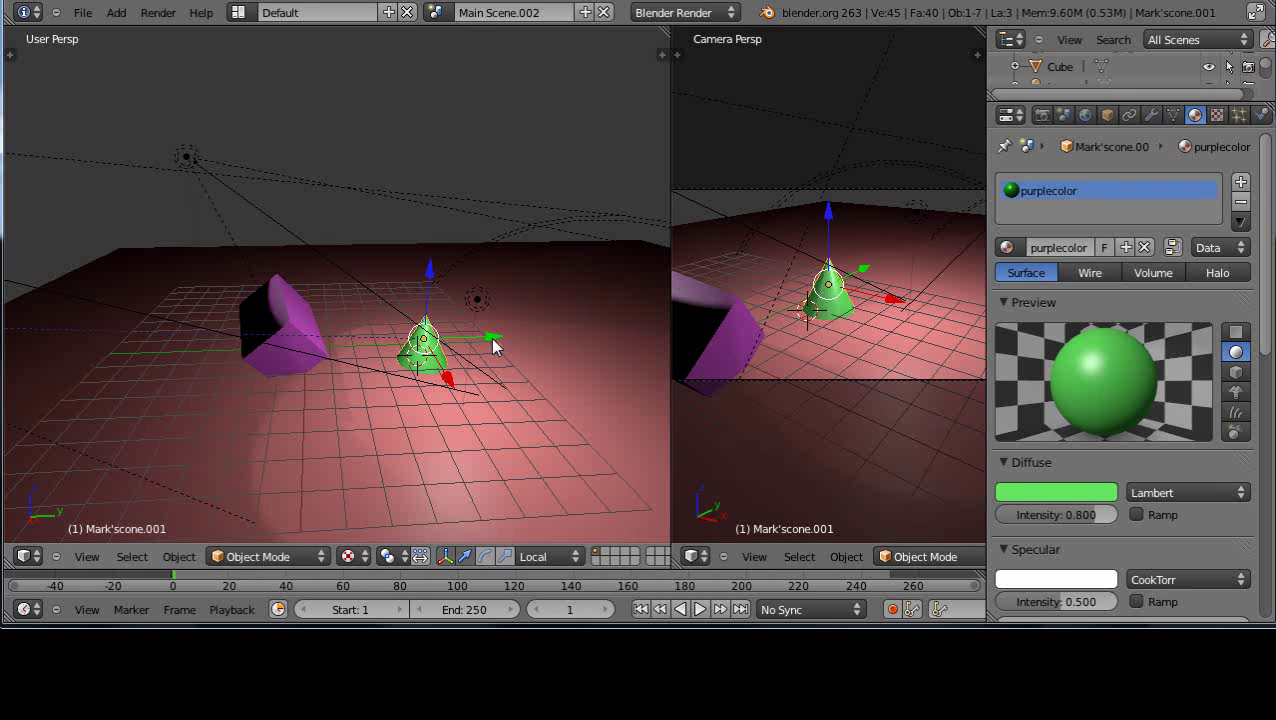
{"action": "left_click_drag", "start_coordinate": [491, 340], "coordinate": [610, 338]}
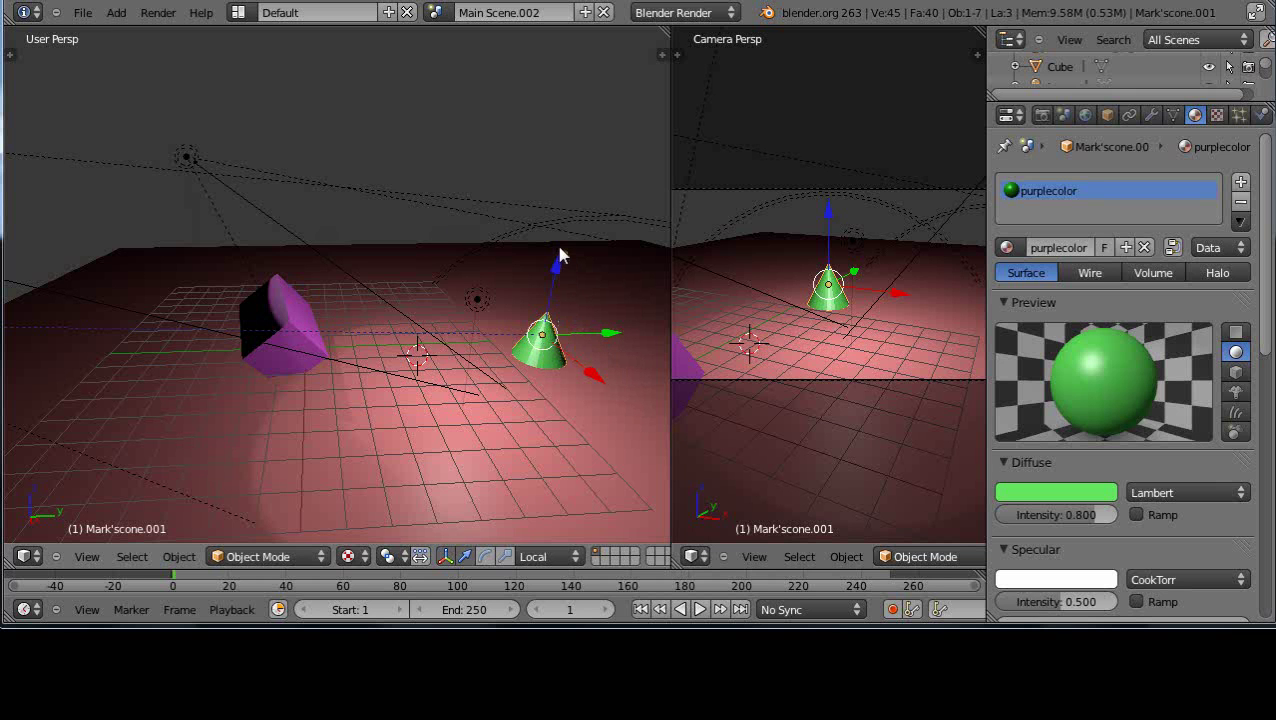
- Tilt the cone about 36° around the global X axis
{"action": "key", "text": "r"}
{"action": "key", "text": "x"}
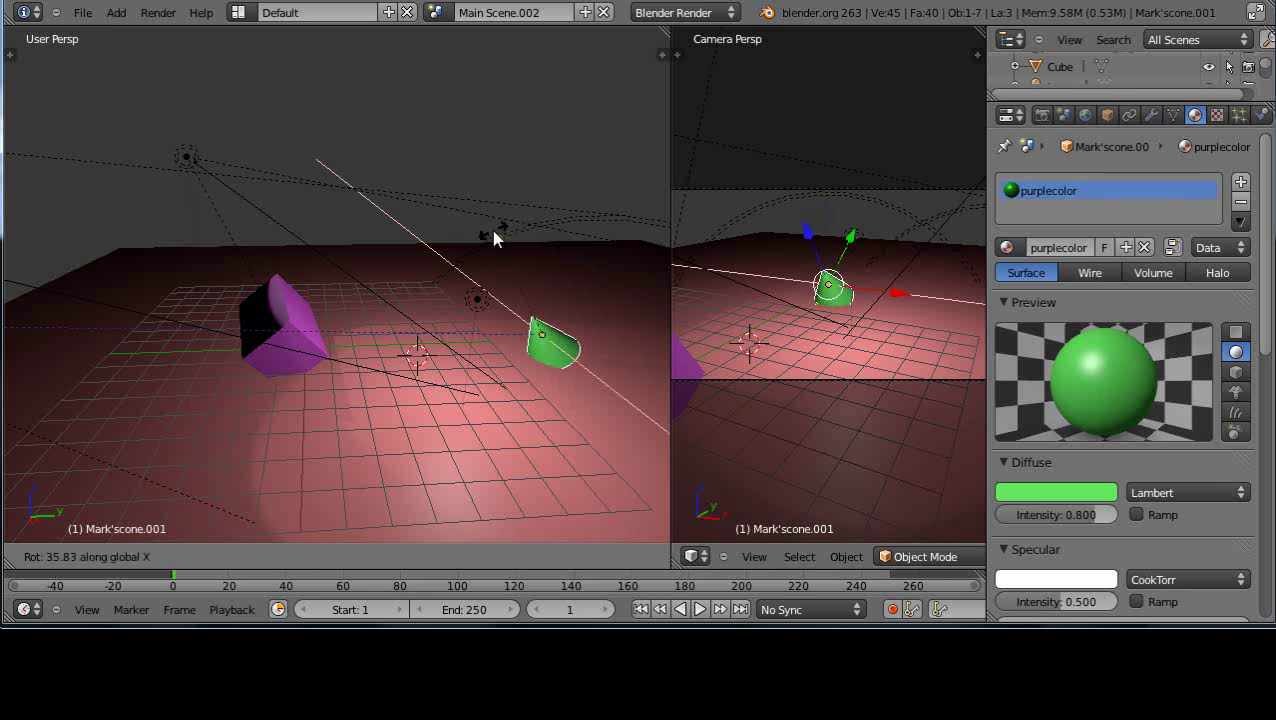
{"action": "left_click", "coordinate": [457, 250]}
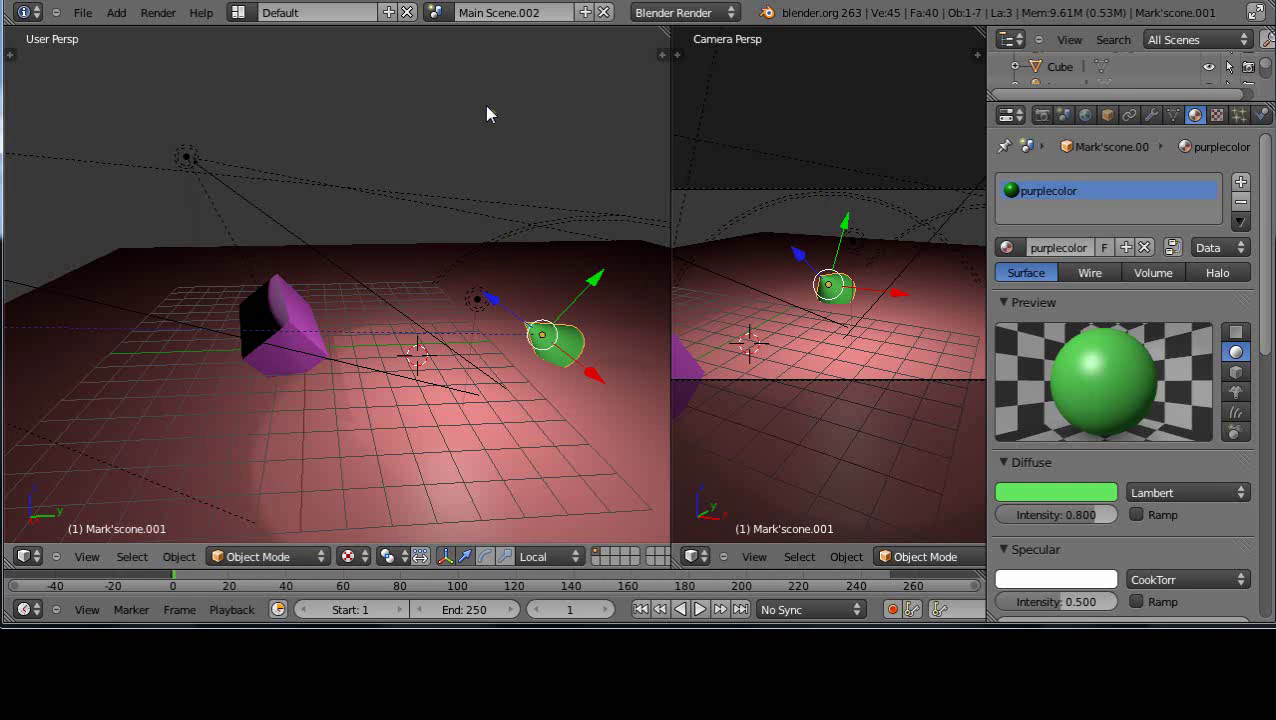
- View Main Scene.001, then Main Scene, then Main Scene.002 in turn
{"action": "left_click", "coordinate": [435, 12]}
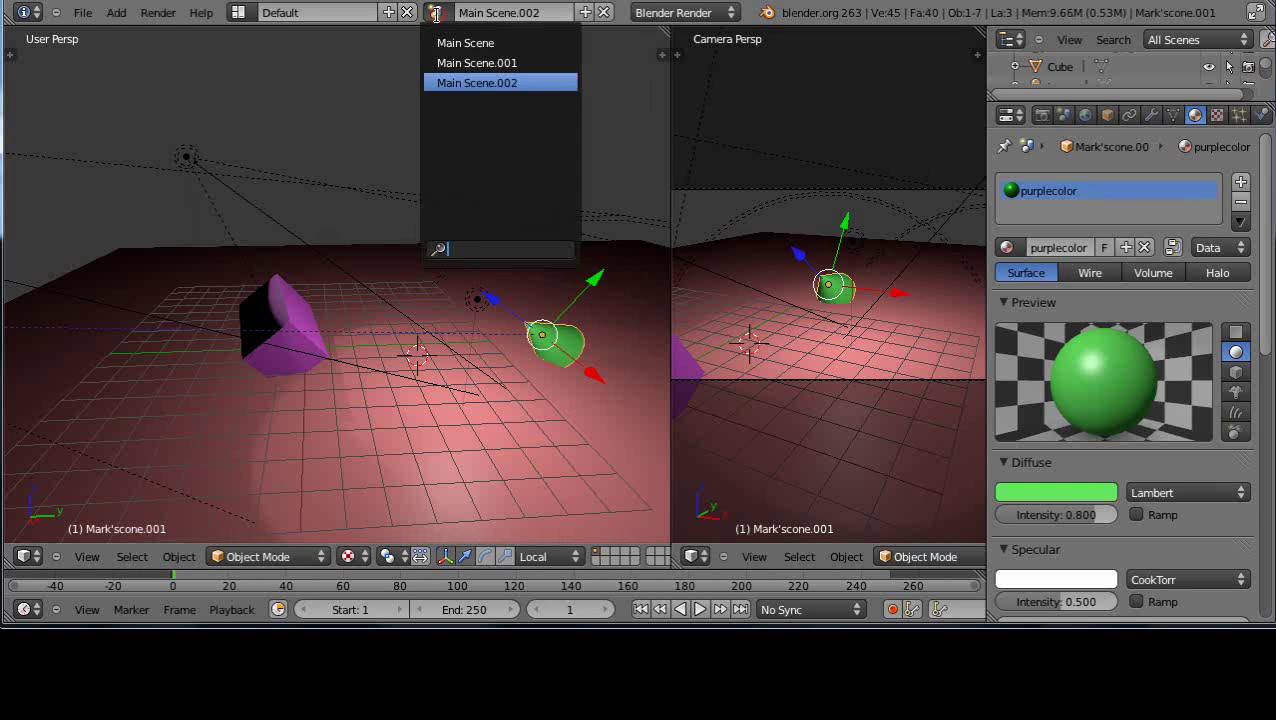
{"action": "left_click", "coordinate": [450, 62]}
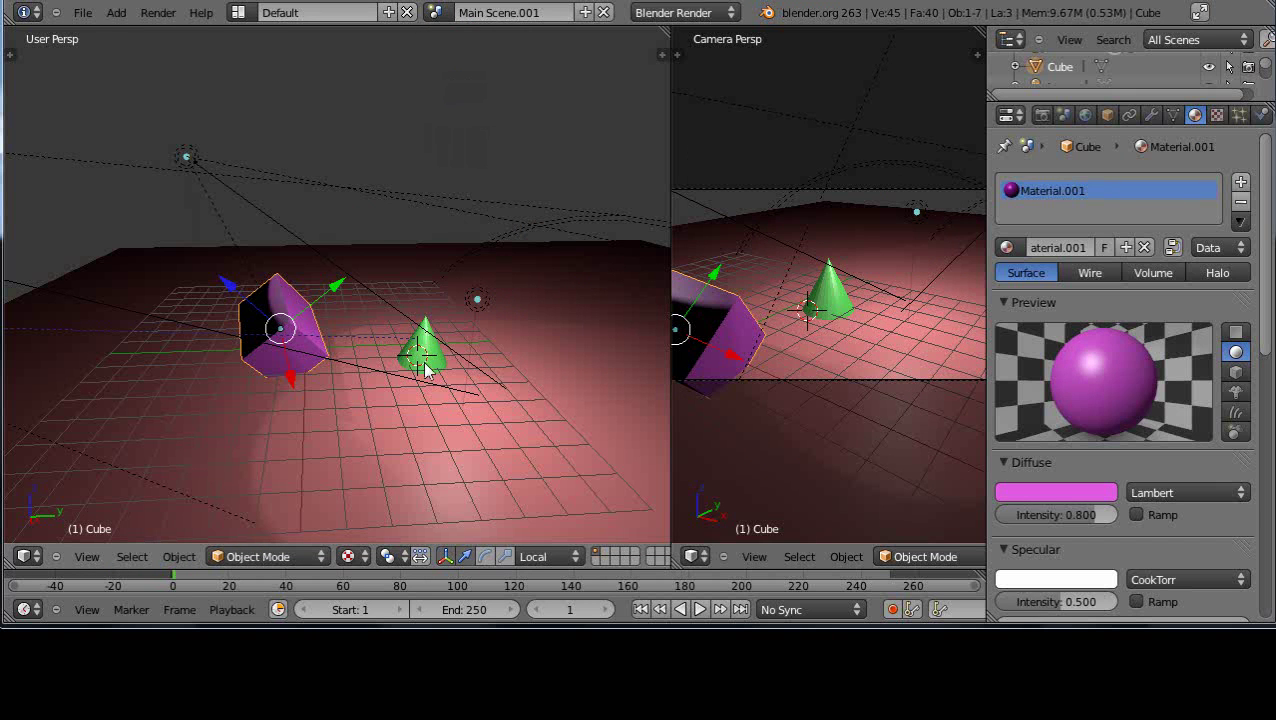
{"action": "left_click", "coordinate": [435, 12]}
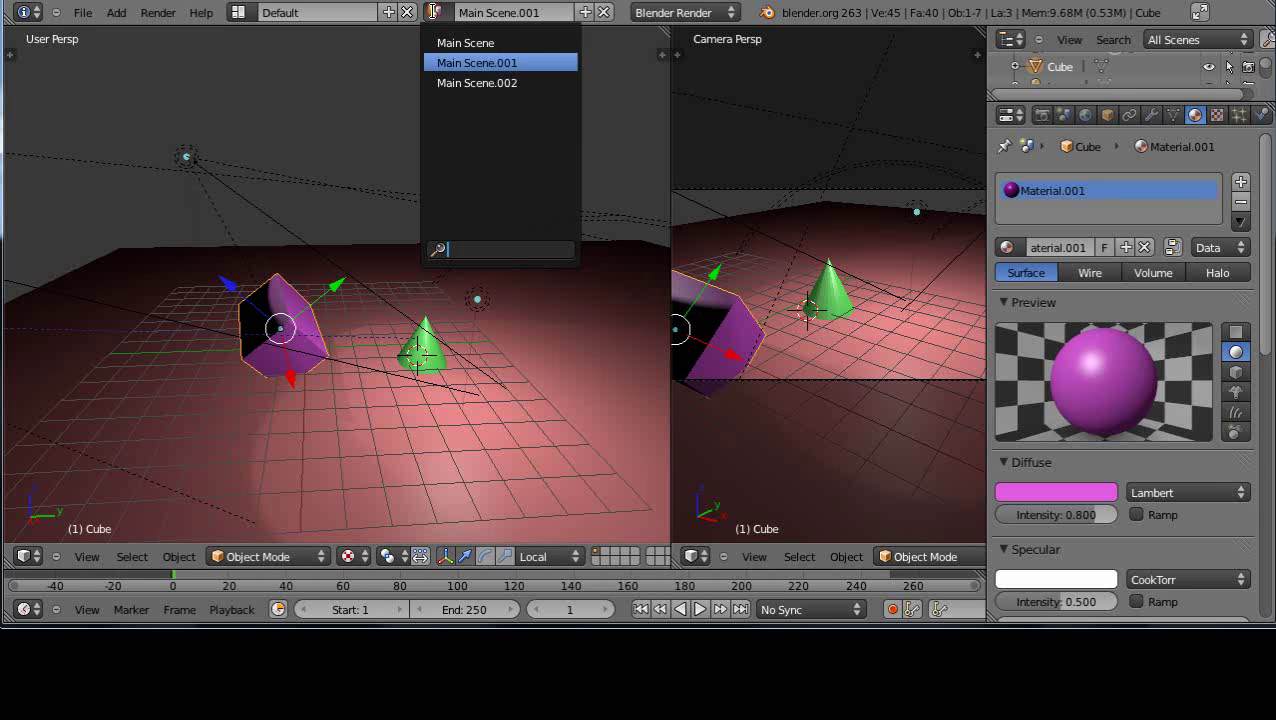
{"action": "left_click", "coordinate": [445, 44]}
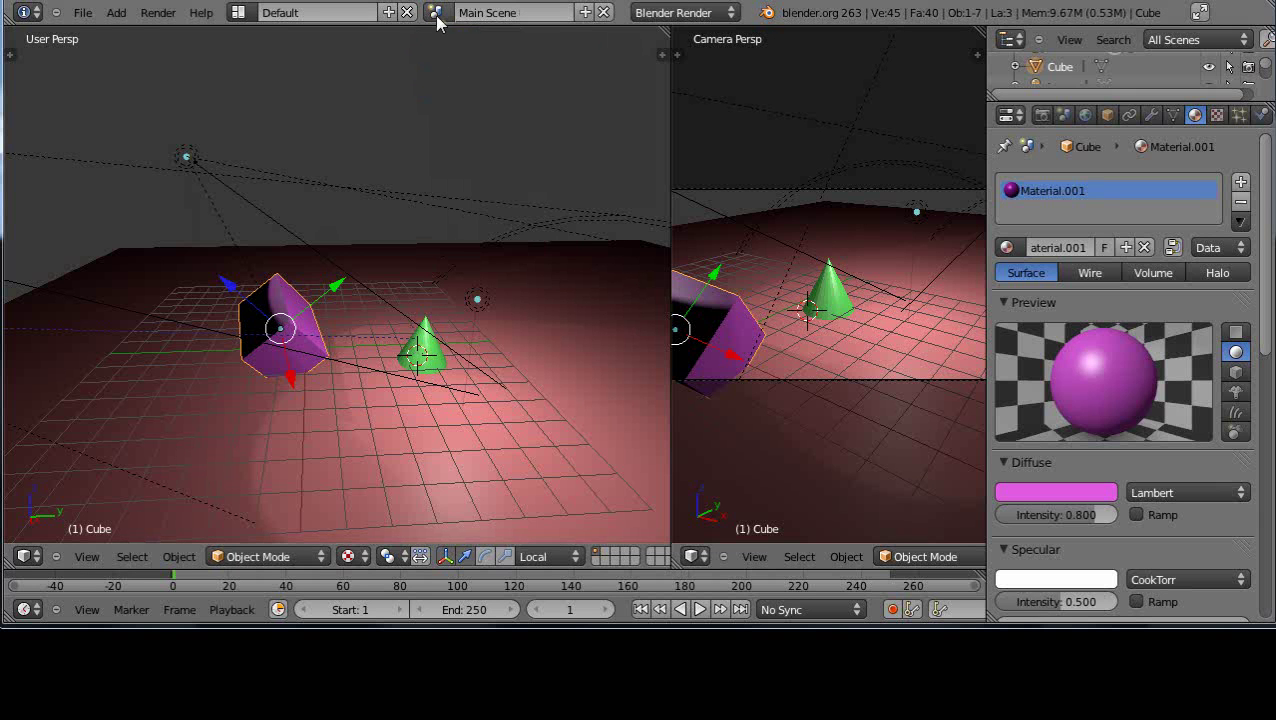
{"action": "left_click", "coordinate": [435, 12]}
{"action": "left_click", "coordinate": [452, 83]}
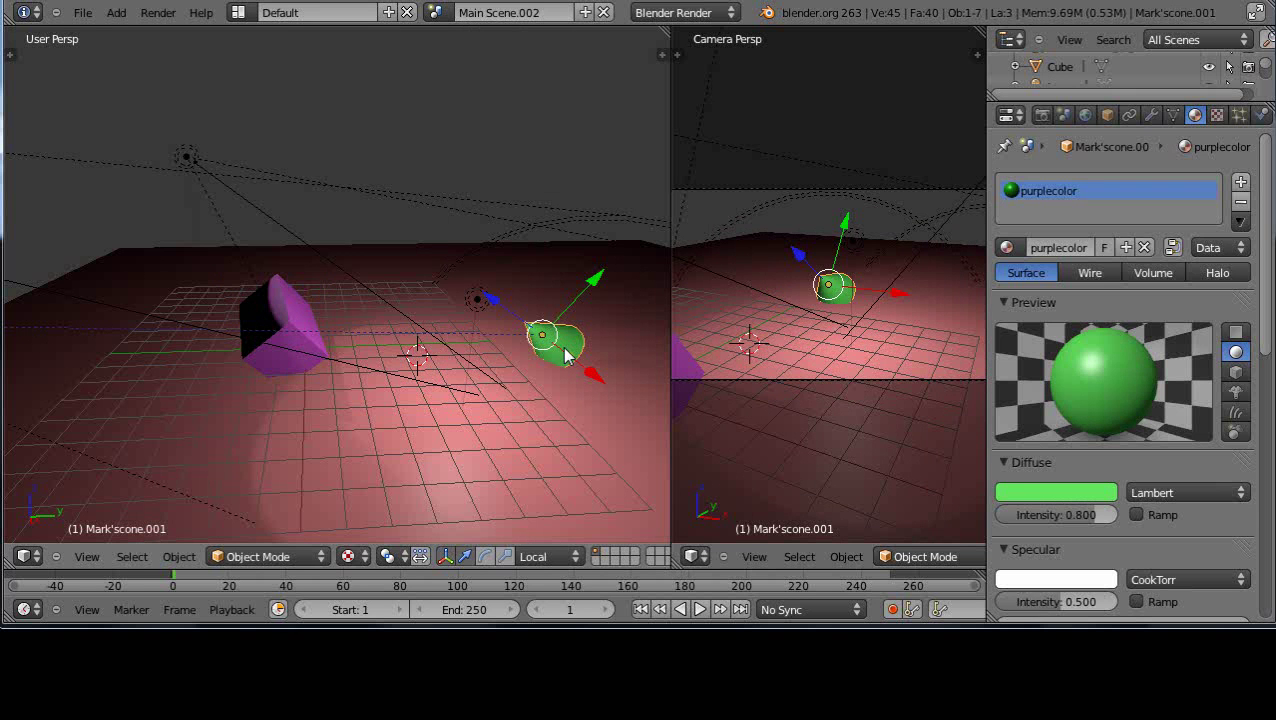
- Toggle between Main Scene and Main Scene.002 twice, finishing on Main Scene
{"action": "left_click", "coordinate": [435, 13]}
{"action": "left_click", "coordinate": [456, 43]}
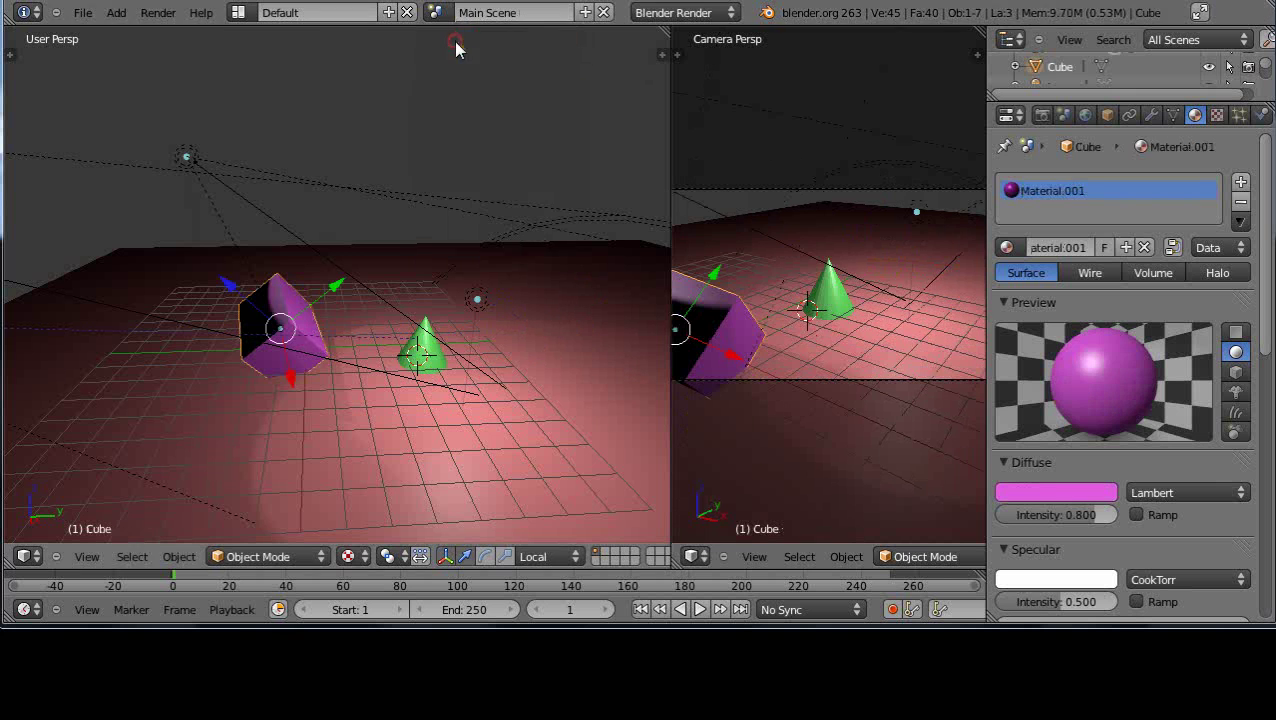
{"action": "left_click", "coordinate": [437, 12]}
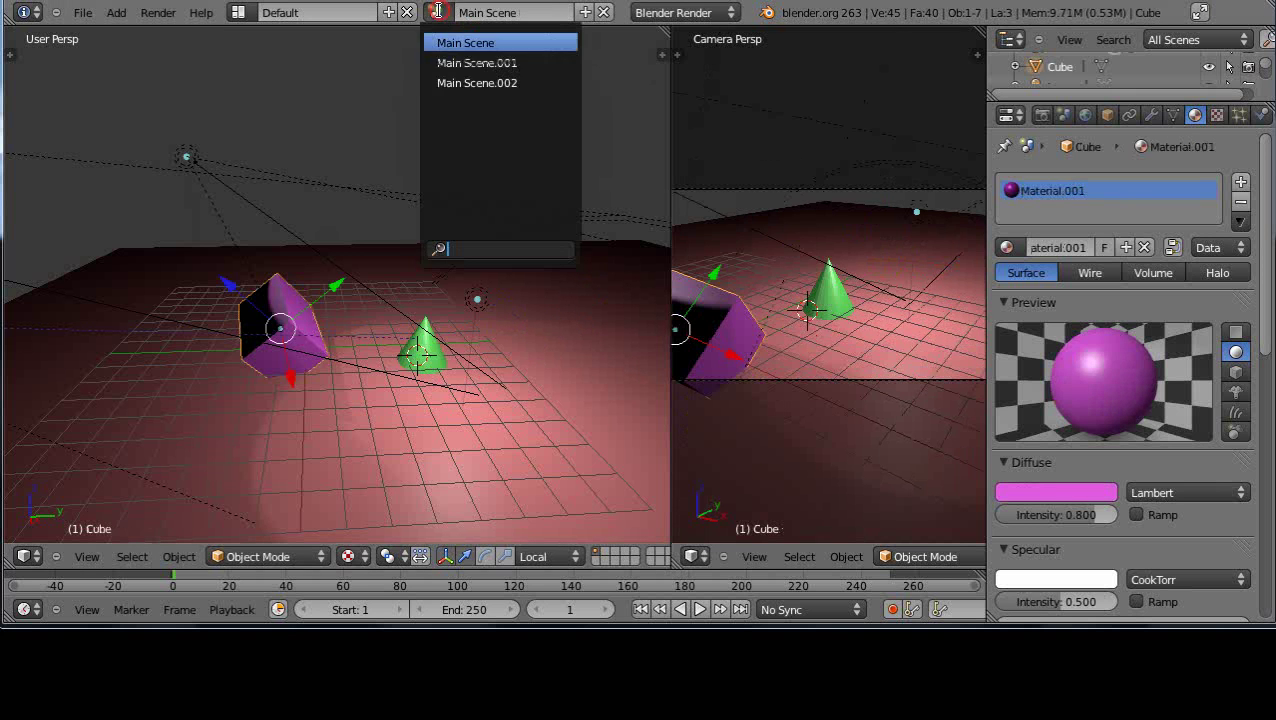
{"action": "left_click", "coordinate": [464, 83]}
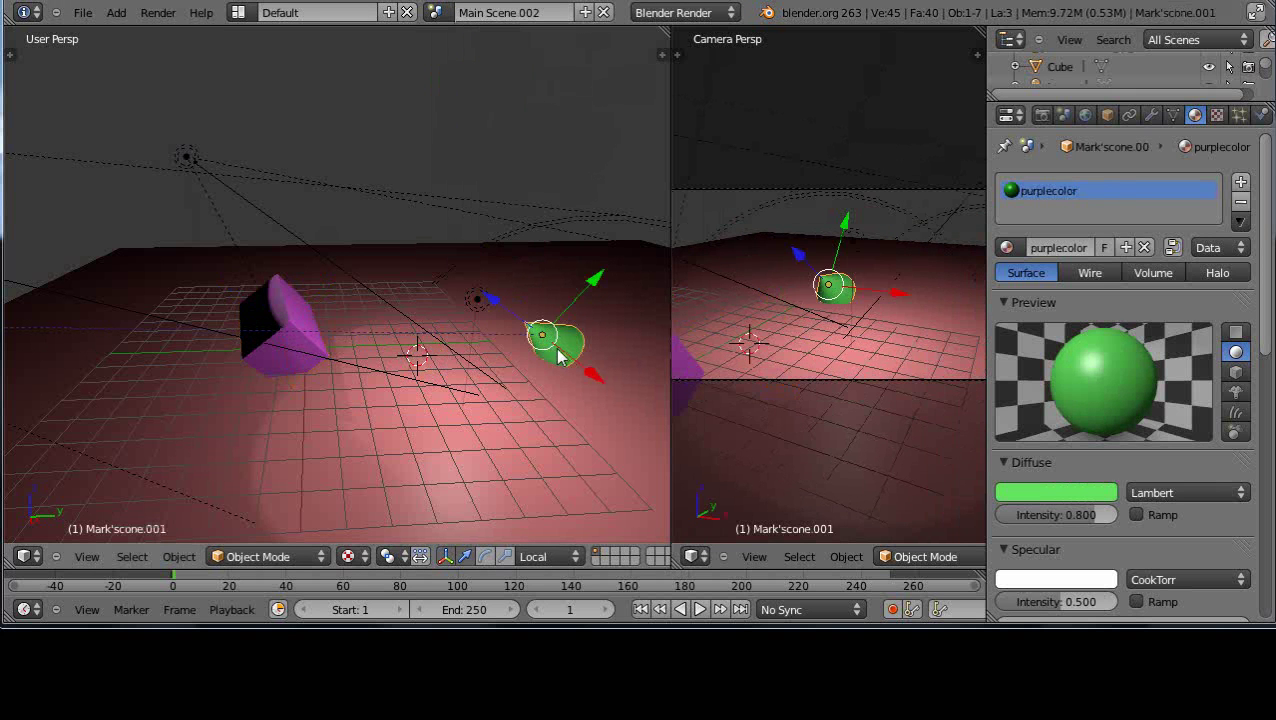
{"action": "left_click", "coordinate": [437, 12]}
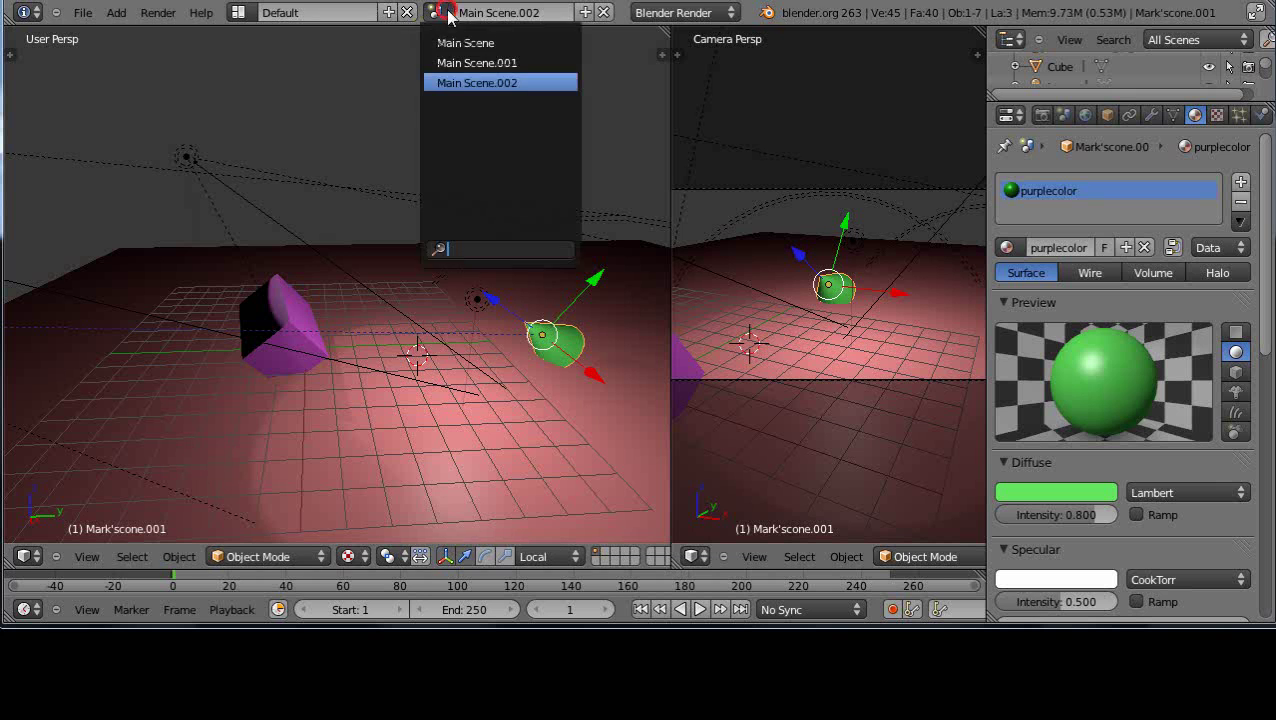
{"action": "left_click", "coordinate": [462, 43]}
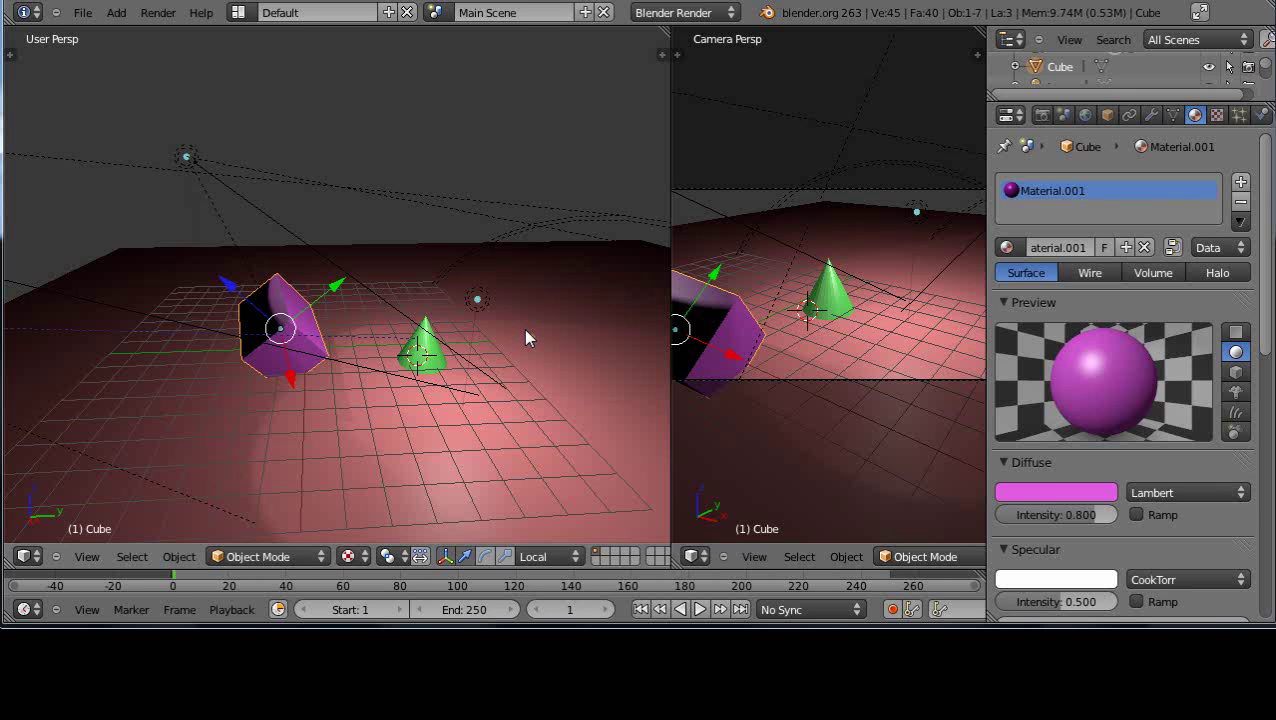
{"action": "scroll", "coordinate": [520, 322], "scroll_direction": "down", "scroll_amount": 5}
{"action": "scroll", "coordinate": [520, 322], "scroll_direction": "up", "scroll_amount": 6}
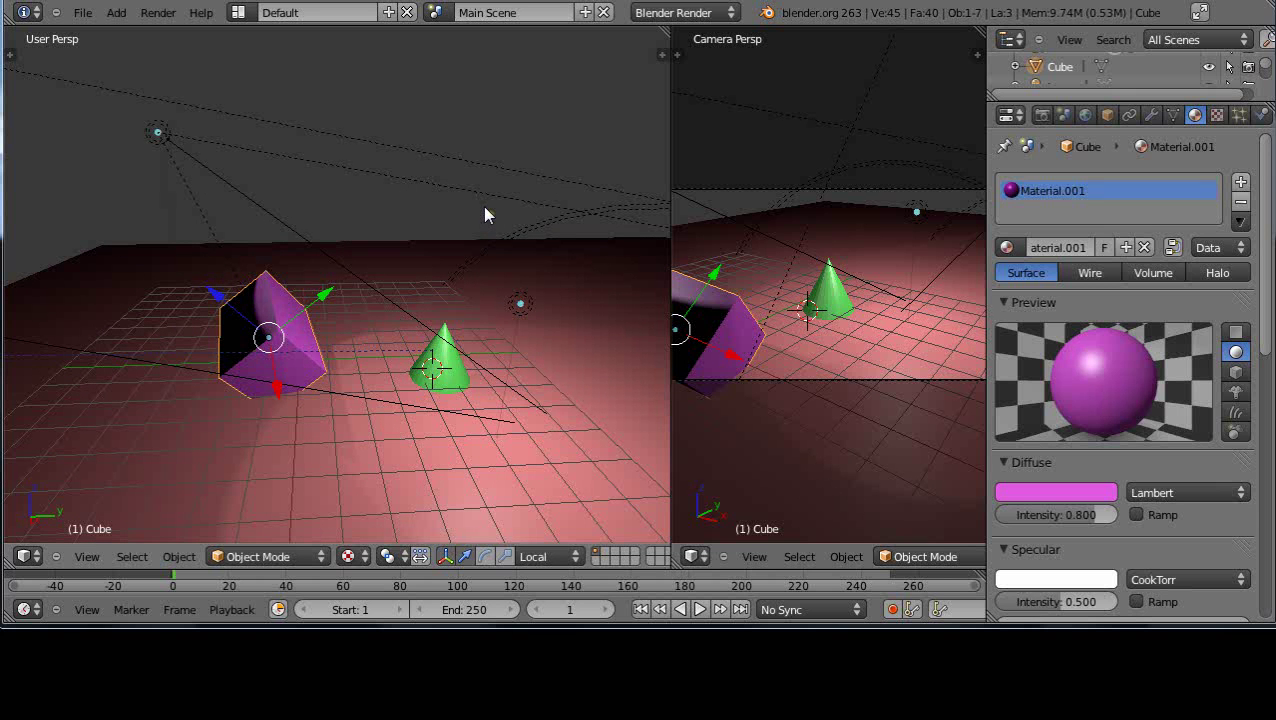
{"action": "scroll", "coordinate": [483, 204], "scroll_direction": "down", "scroll_amount": 5}
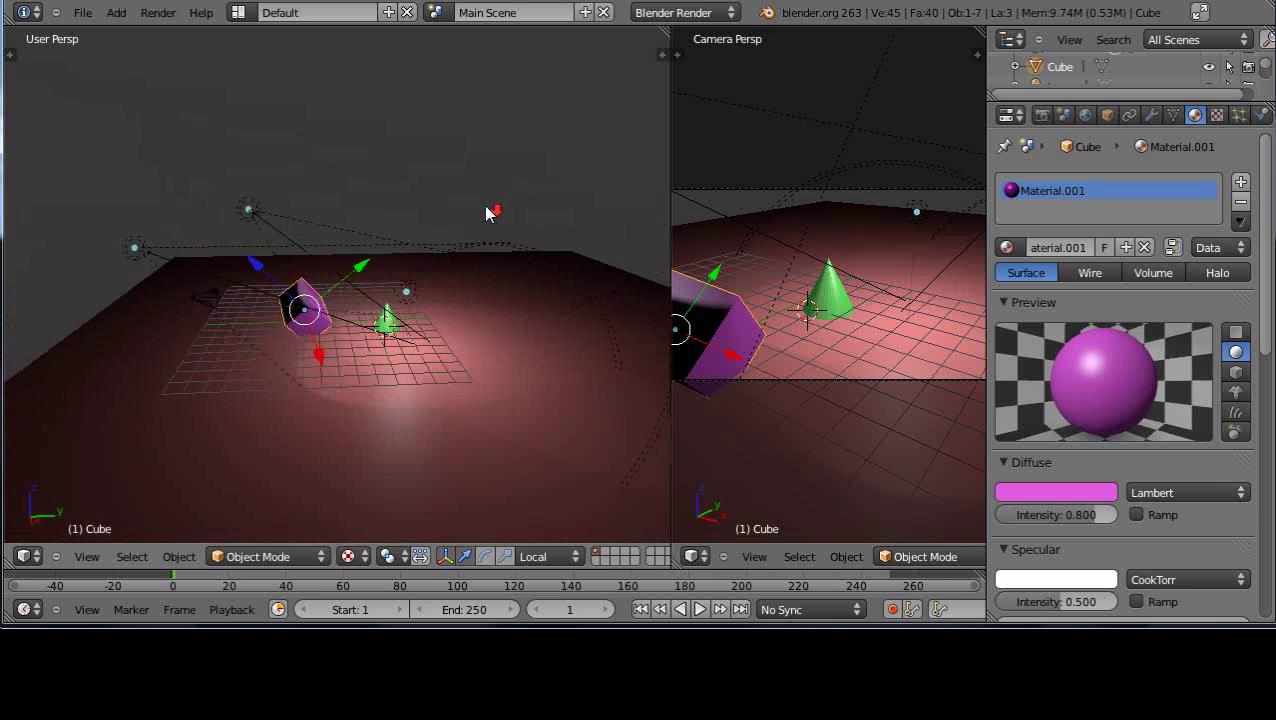
{"action": "scroll", "coordinate": [483, 204], "scroll_direction": "up", "scroll_amount": 5}
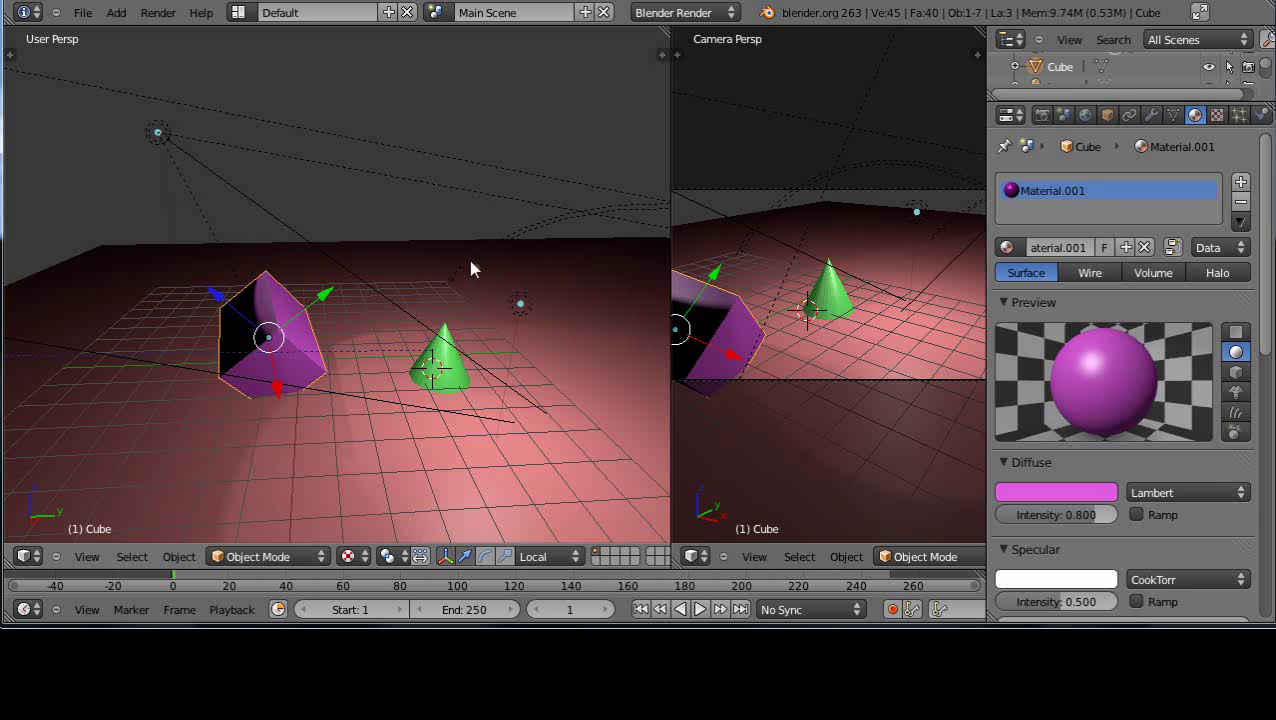